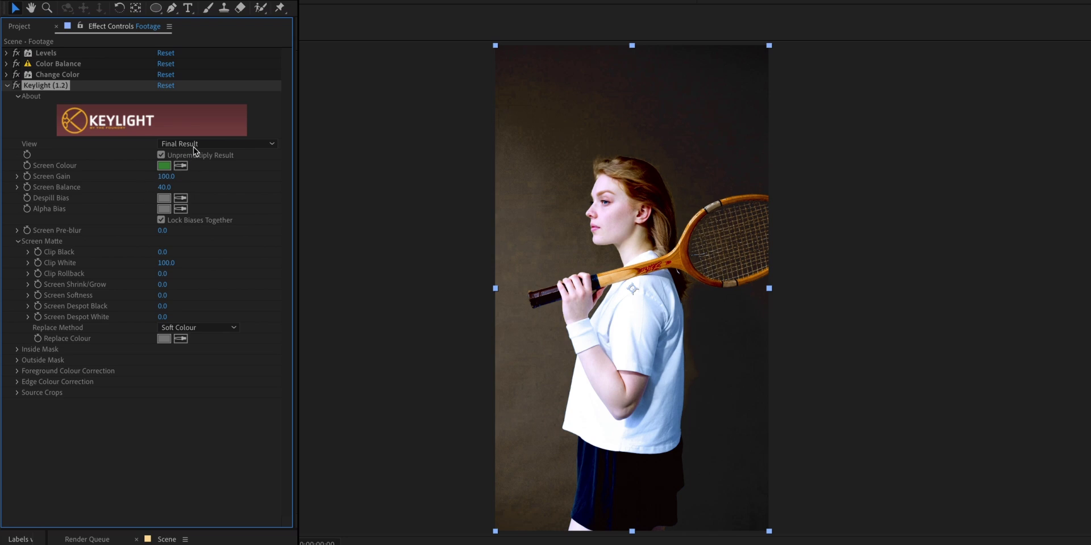
- Switch the Keylight view to Screen Matte and set Screen Pre-blur to 2
click(194, 149)
click(251, 215)
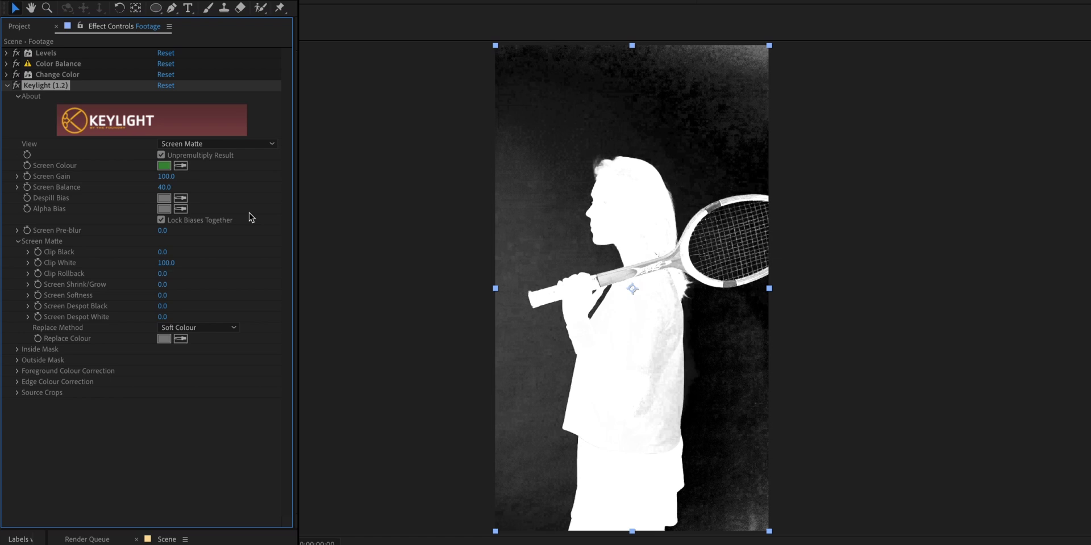
click(165, 230)
text(2)
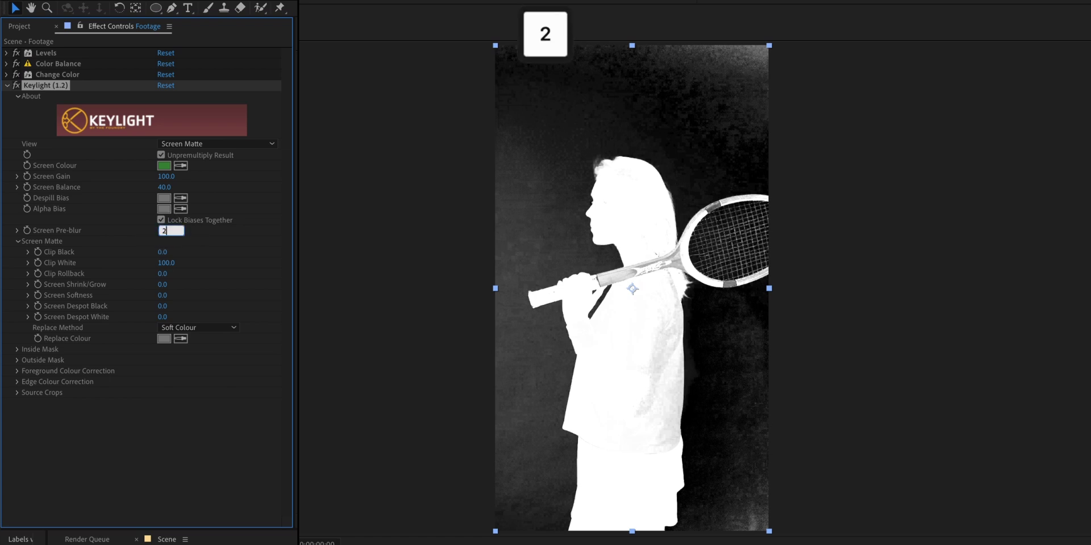
key(Return)
- Refine Keylight's screen matte with Clip Black at 20, Clip White at 95 and Clip Rollback at 3
click(162, 252)
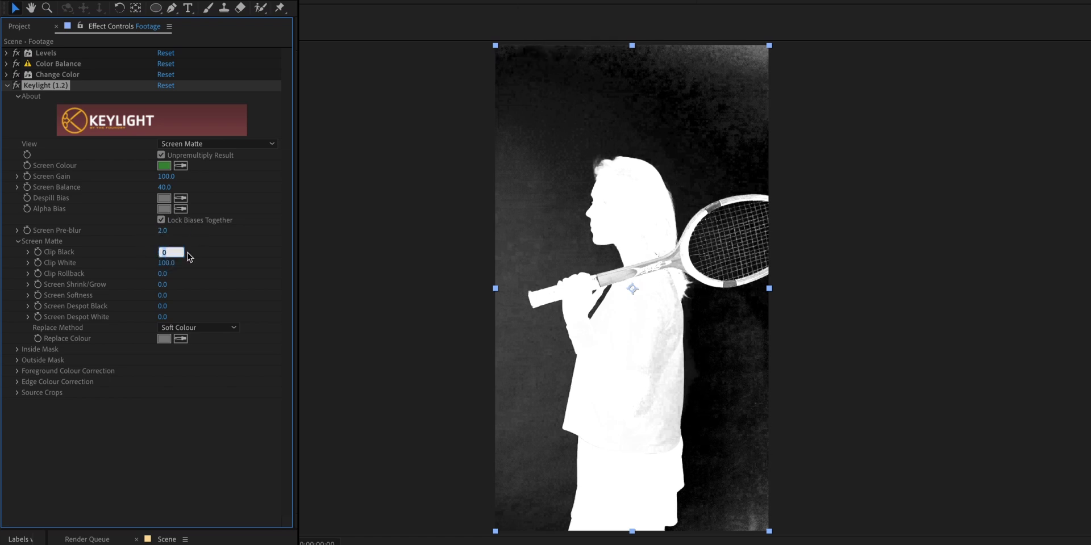
text(20)
key(Tab)
text(95)
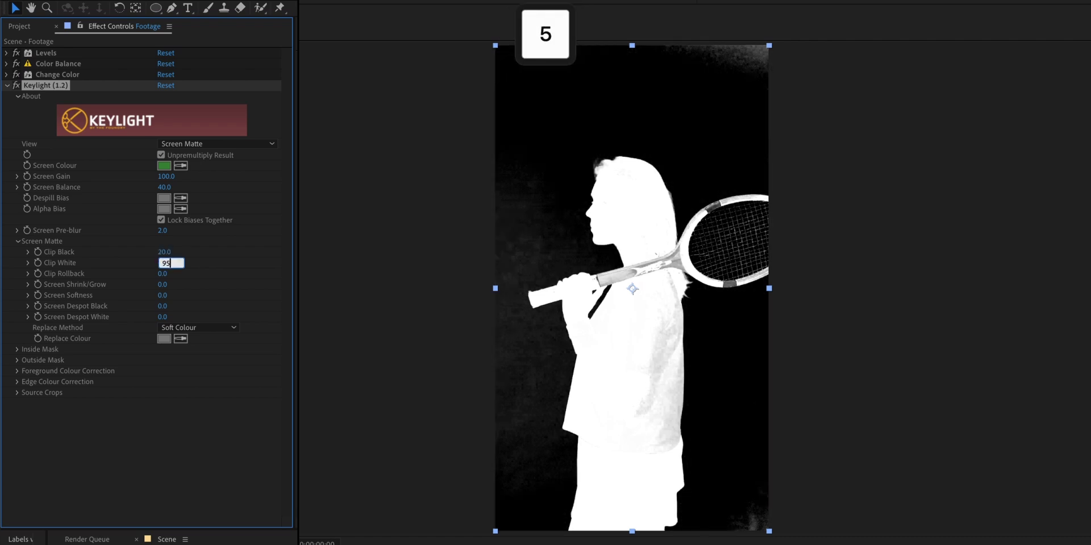
key(Return)
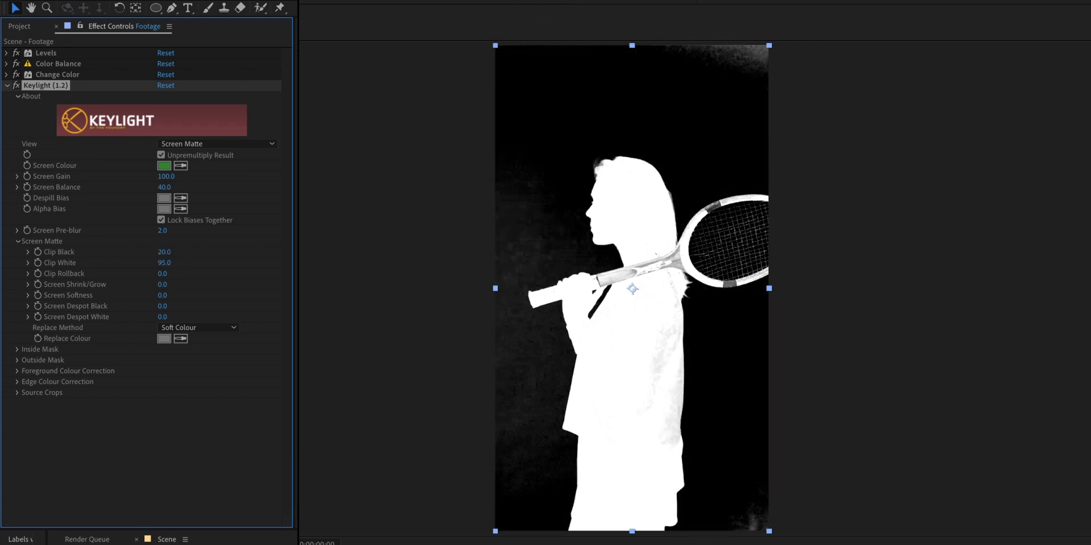
click(165, 273)
text(3)
click(206, 276)
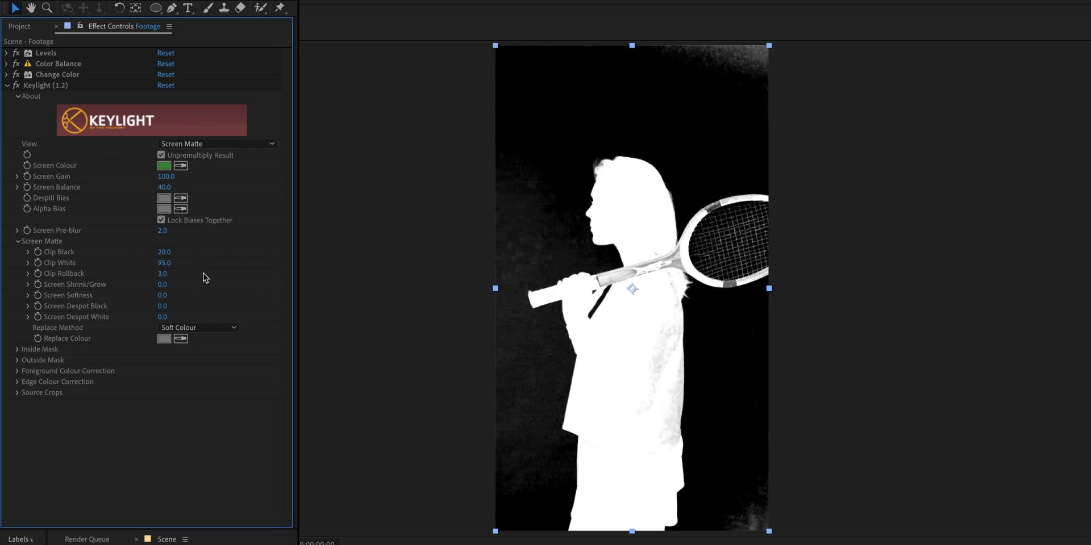
- Set Keylight's Screen Shrink/Grow to -2 and switch its view to Final Result
click(162, 287)
text(-2)
key(Return)
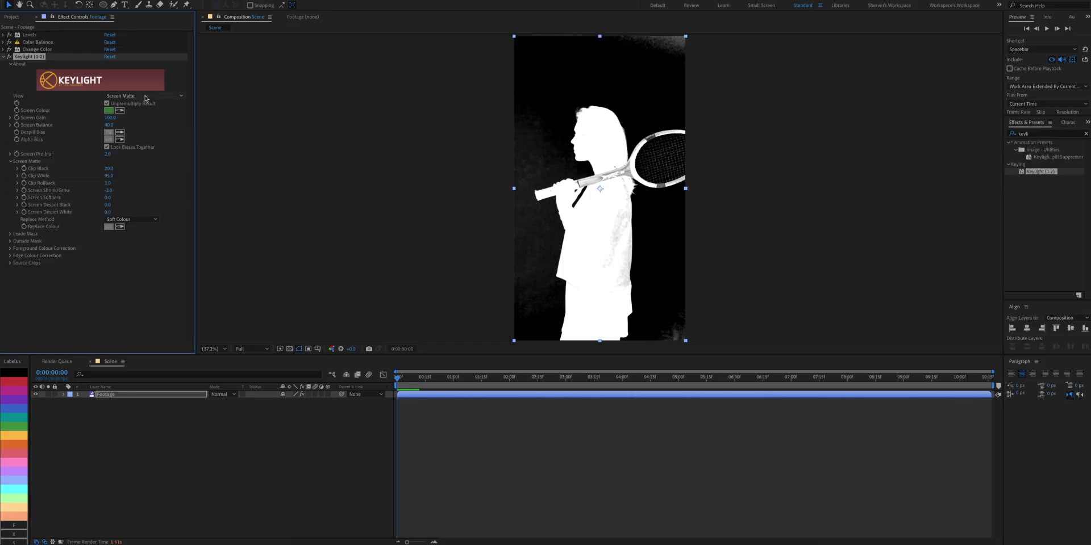
click(145, 96)
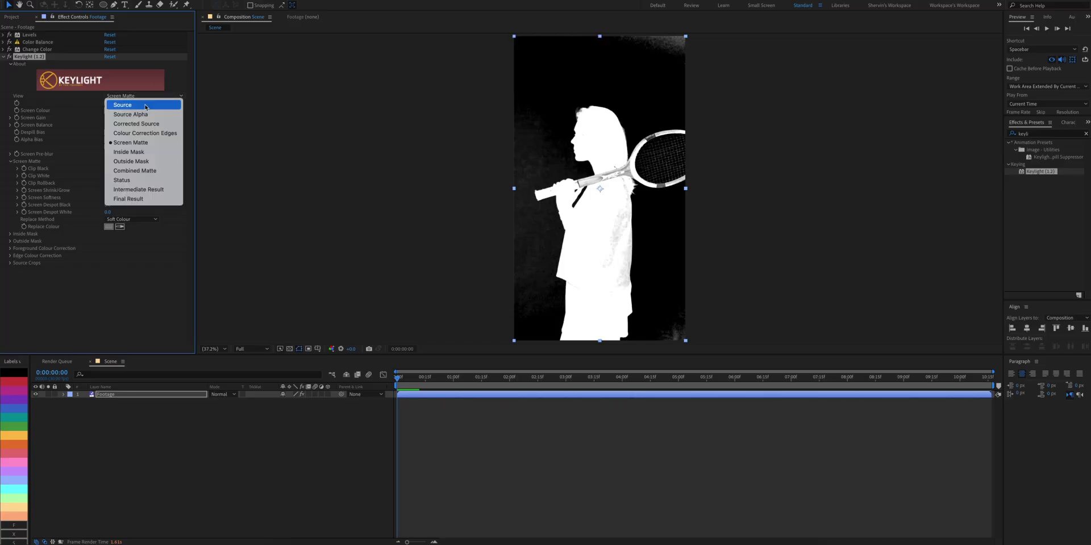
click(129, 199)
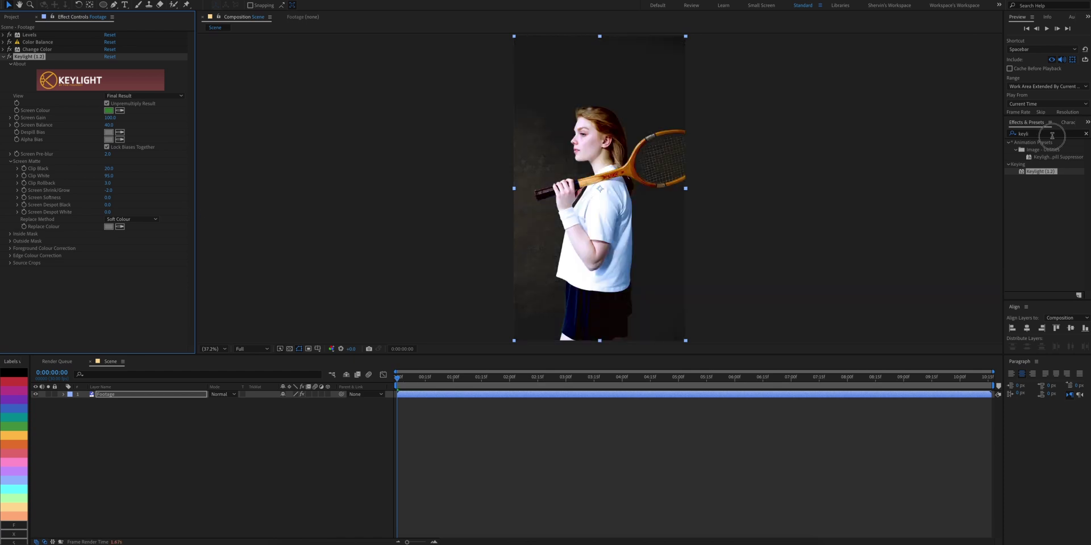
- Find the Key Cleaner effect and apply it to the footage
click(1053, 137)
click(1042, 135)
text(key cleaner)
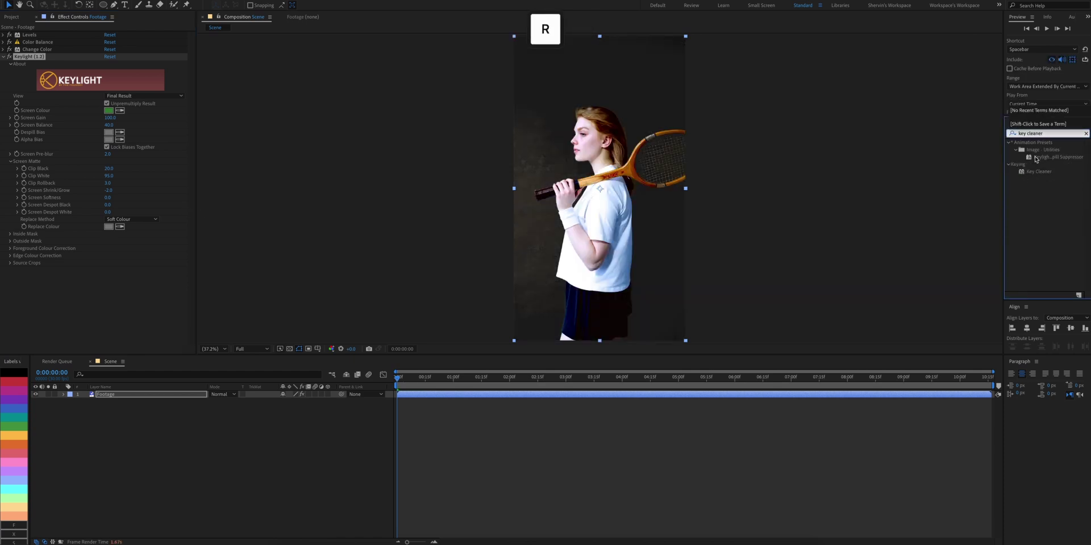
drag(1036, 176, 607, 174)
- Configure Key Cleaner with Additional Edge Radius 2, Reduce Chatter enabled and Alpha Contrast 2%
click(108, 278)
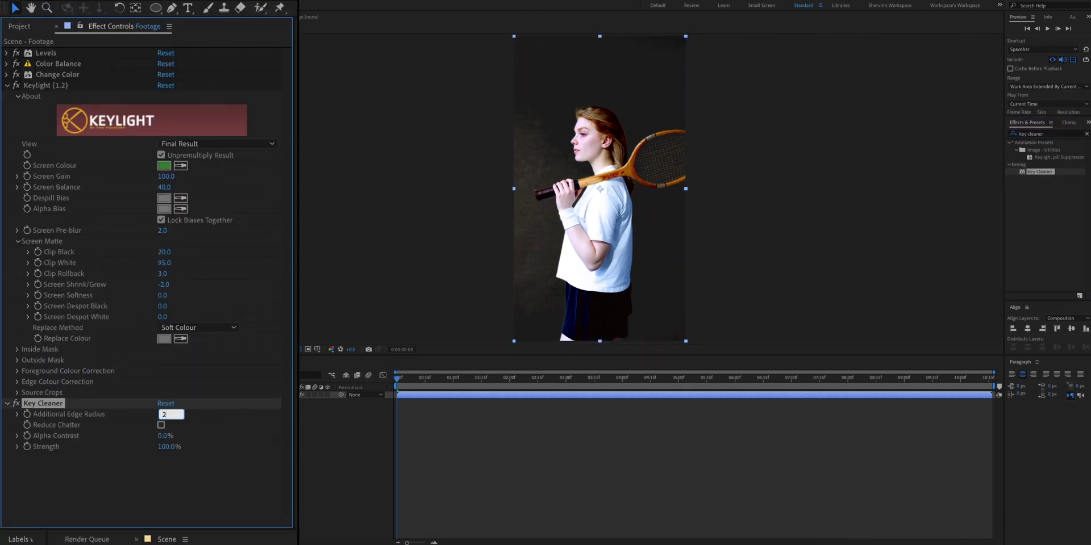
text(2)
key(Return)
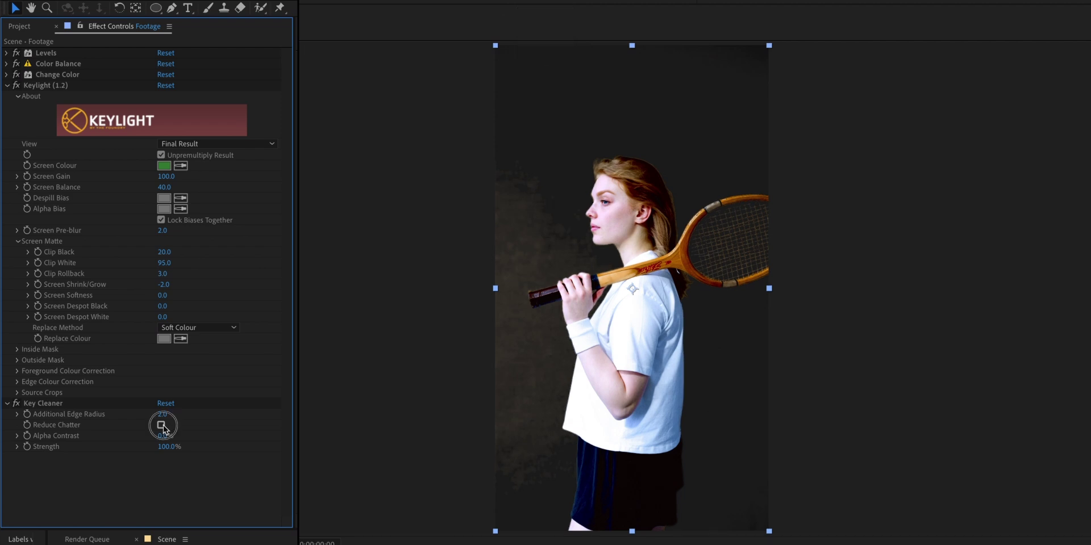
click(161, 425)
click(164, 436)
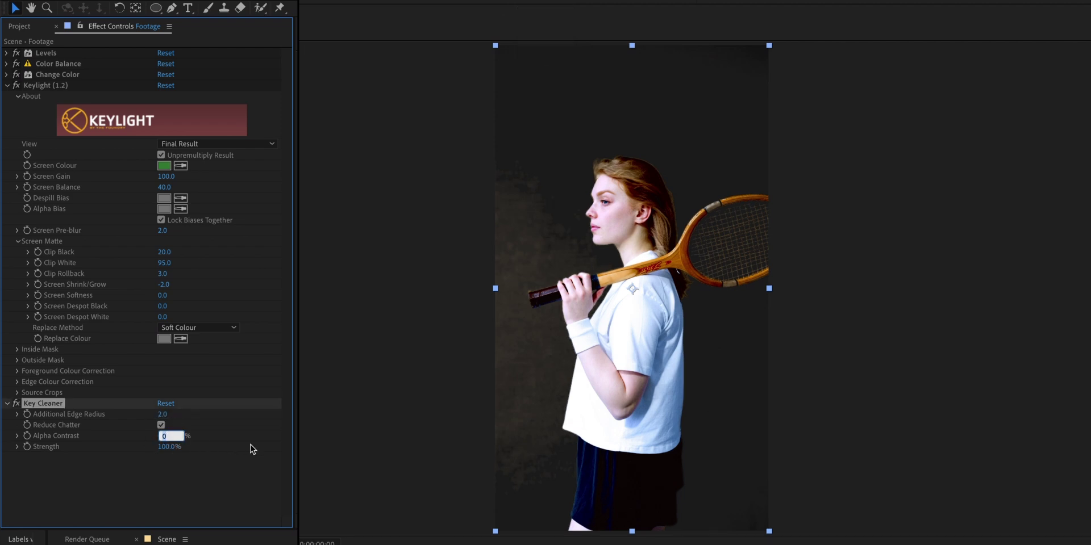
text(2)
key(Return)
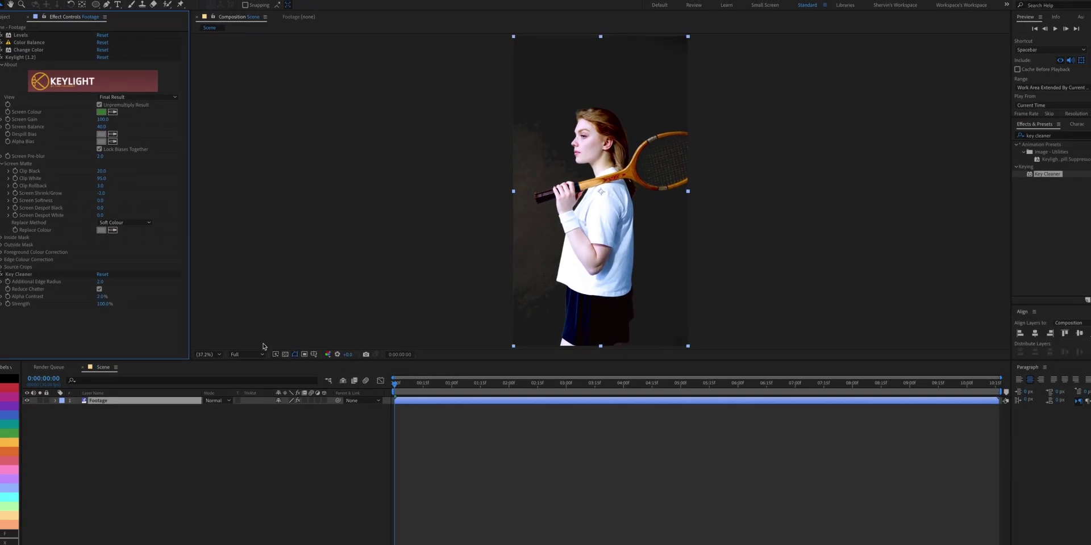
click(291, 350)
click(290, 351)
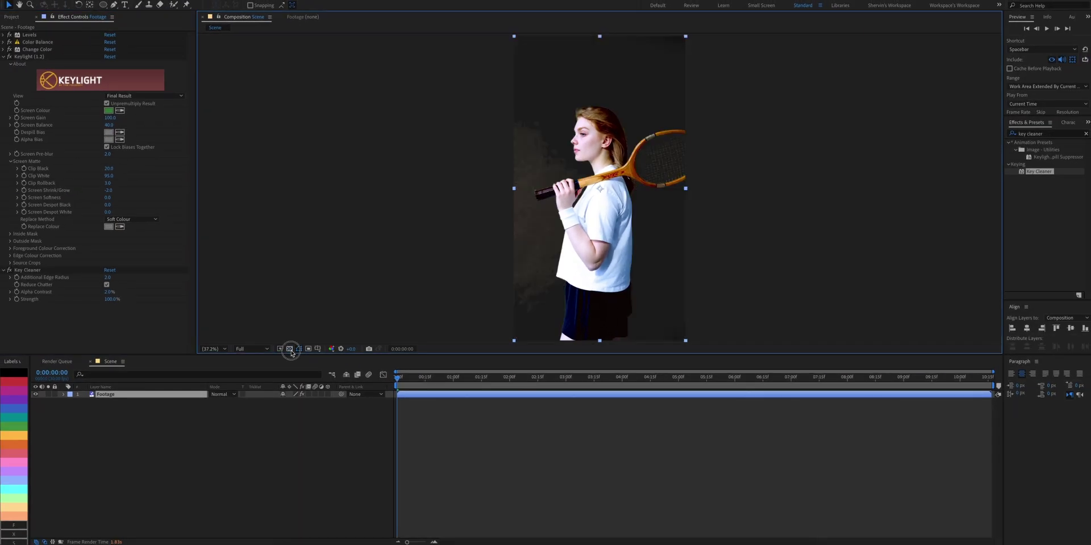
click(290, 350)
click(291, 350)
- Apply the Simple Choker effect to the footage and set its Choke Matte to 0.47
click(1046, 134)
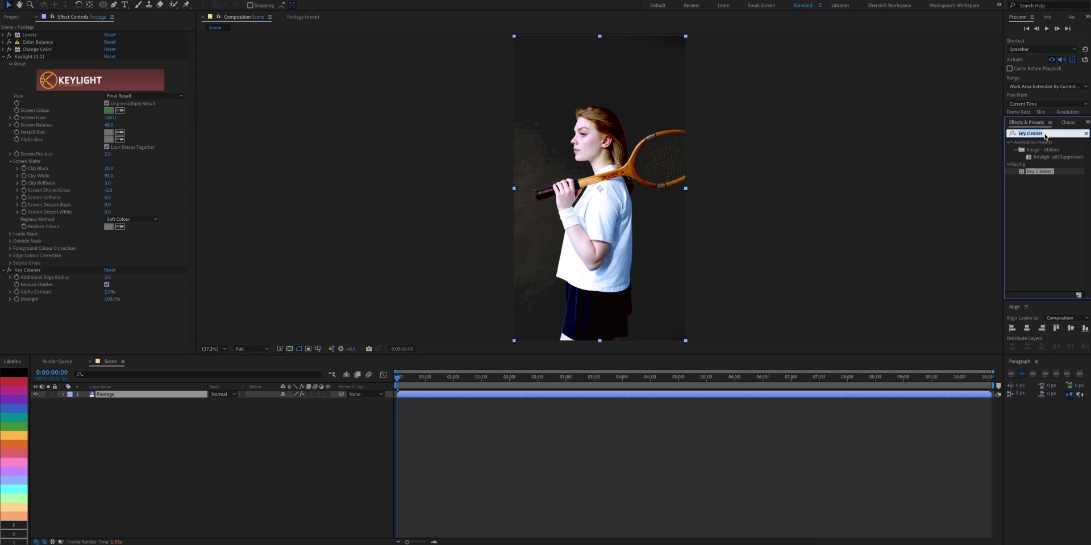
text(simple)
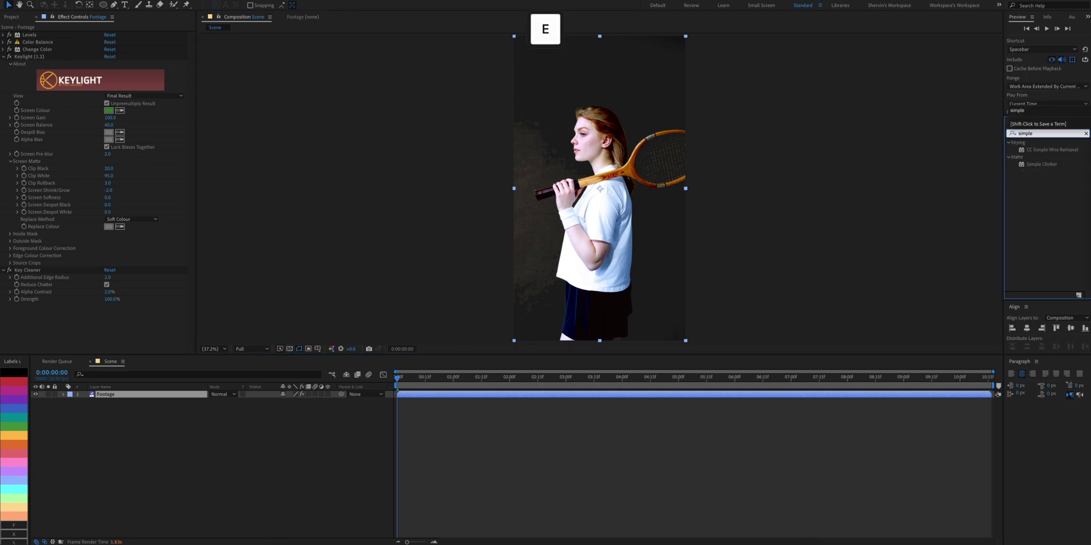
drag(1045, 164, 589, 193)
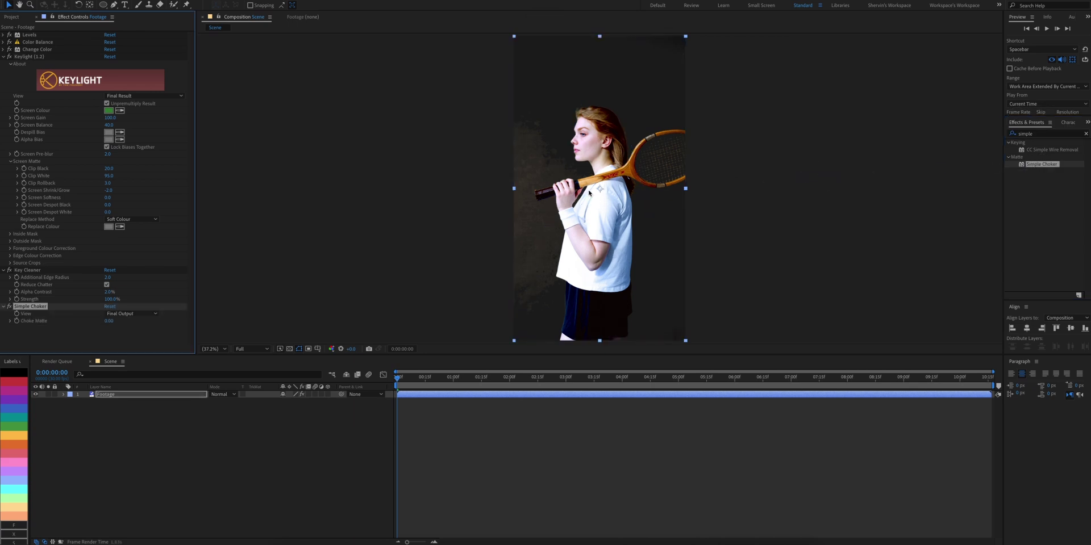
click(109, 322)
text(0.47)
key(Return)
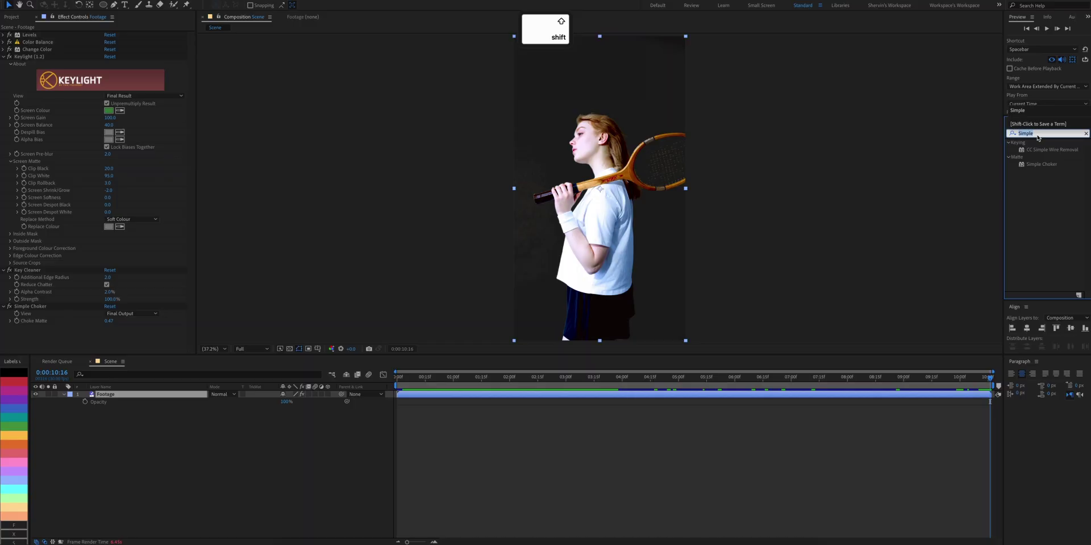
- Apply the Alpha Cleaner effect to the footage with Speck Size Threshold 5% and Speck Level Threshold 6%
text(lpha Cleaner)
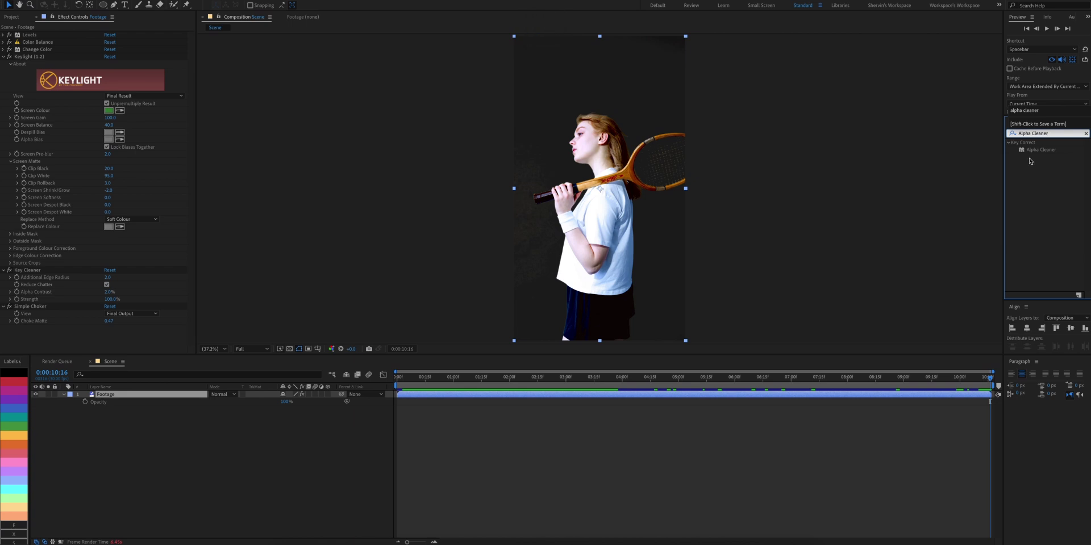
drag(1035, 152, 621, 219)
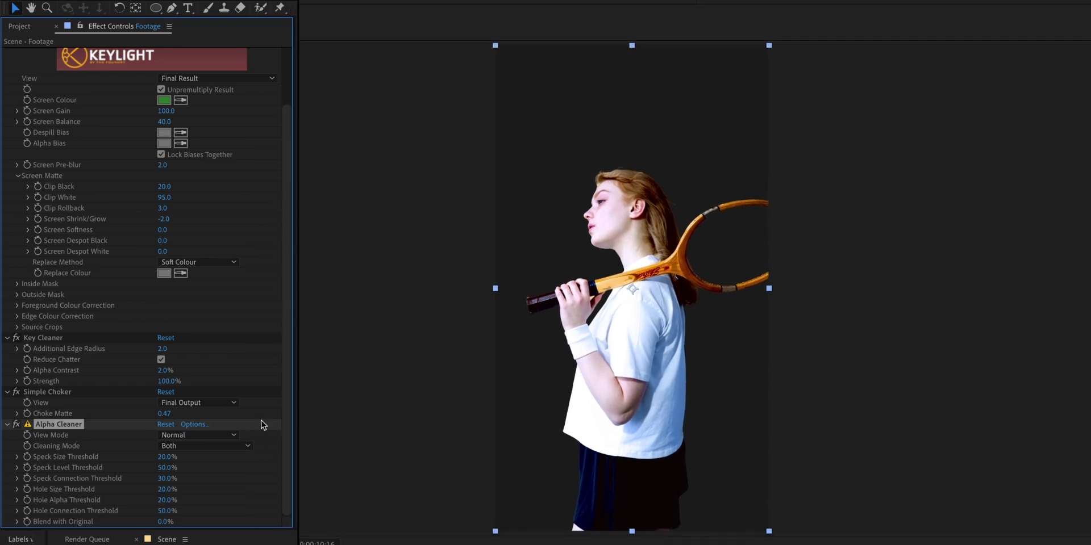
click(171, 458)
text(5)
key(Return)
click(164, 468)
text(6)
key(Return)
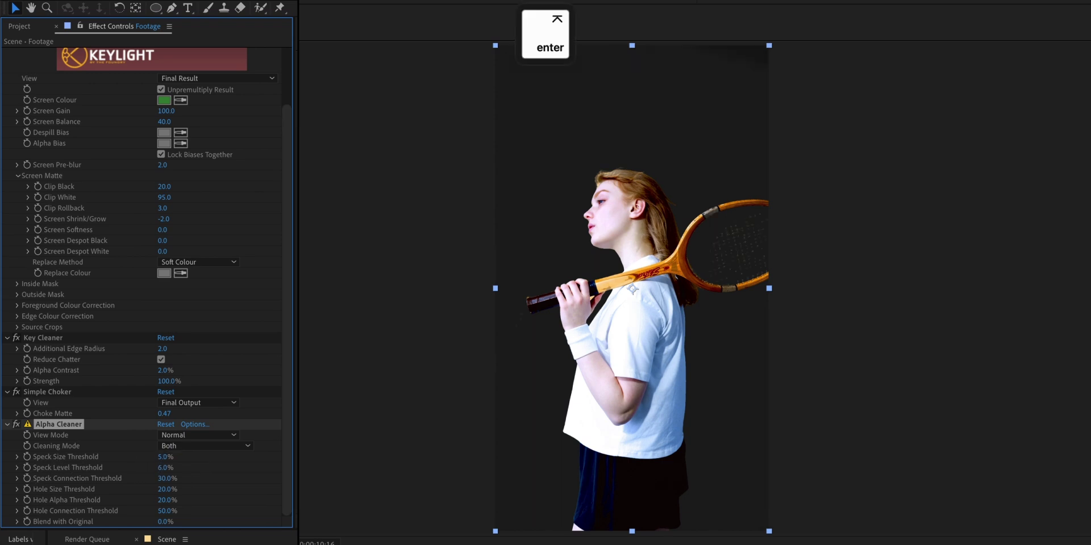
- Set Alpha Cleaner's Speck Connection Threshold to 20% and its Hole Size Threshold to 5%
click(176, 478)
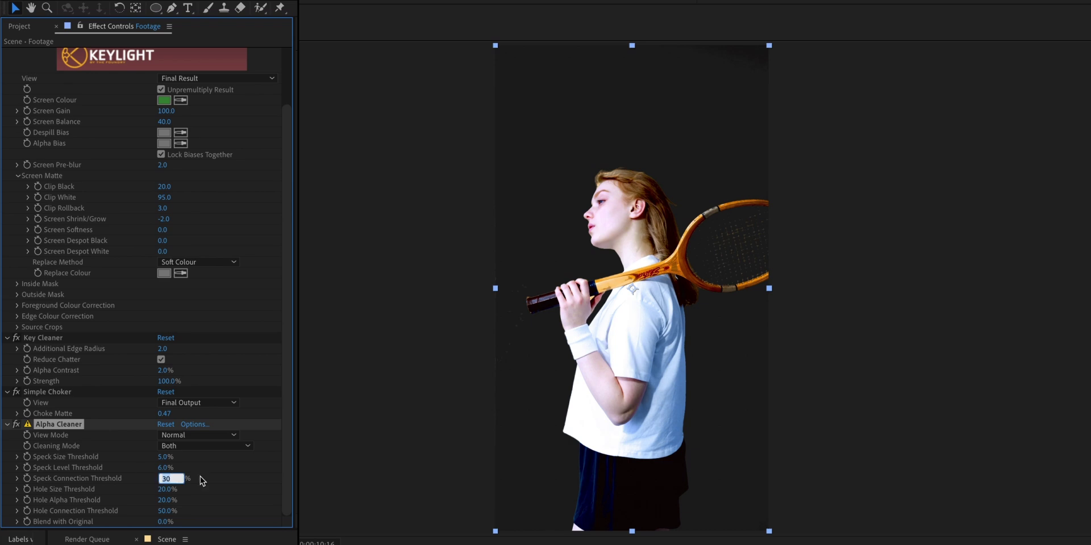
text(20)
key(Return)
click(167, 489)
text(5)
key(Return)
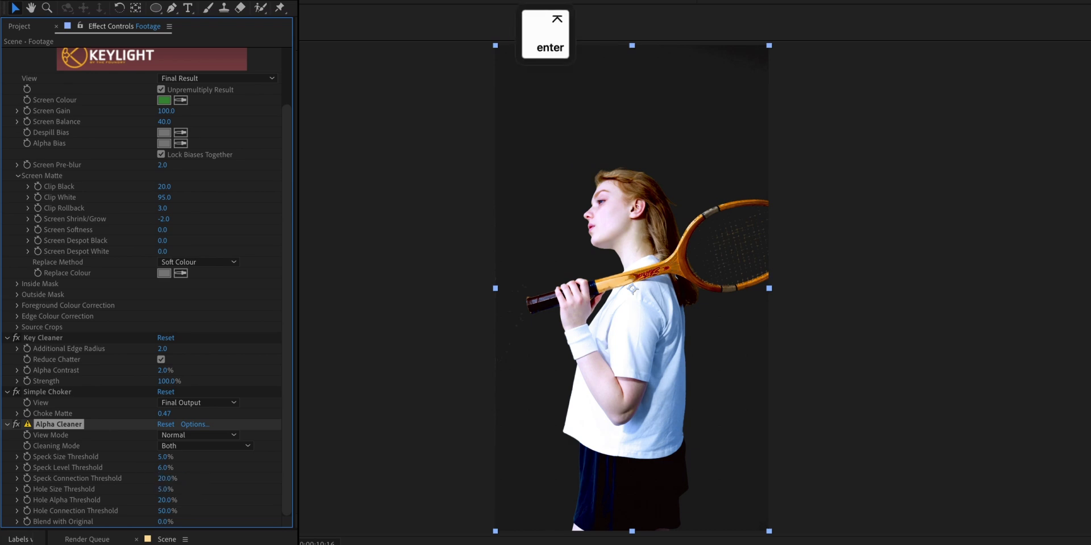
click(164, 500)
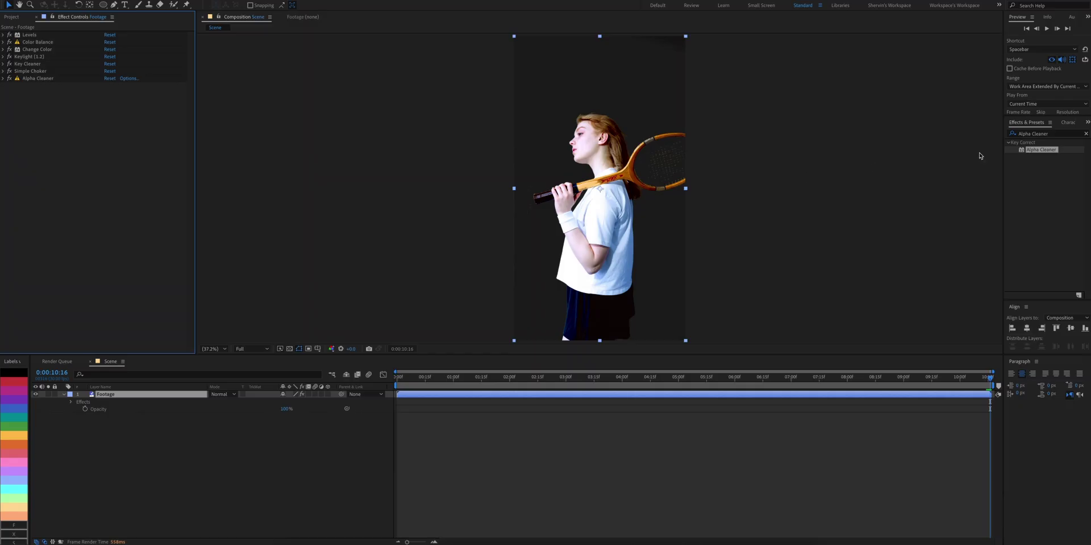
- Find the Levels effect and add it to the footage after Alpha Cleaner
click(1056, 136)
key(ctrl+a)
text(levels)
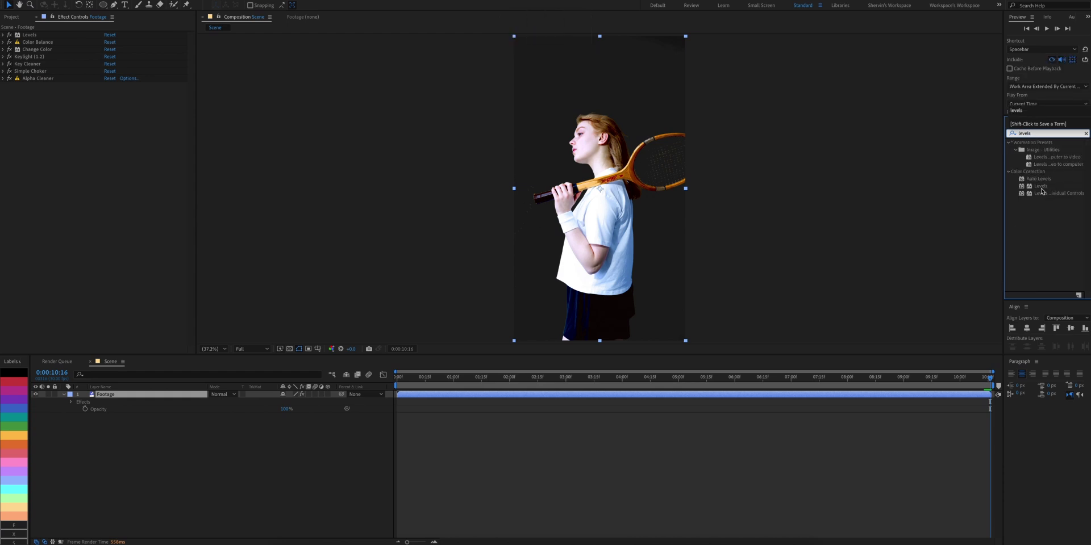
drag(1043, 188, 634, 201)
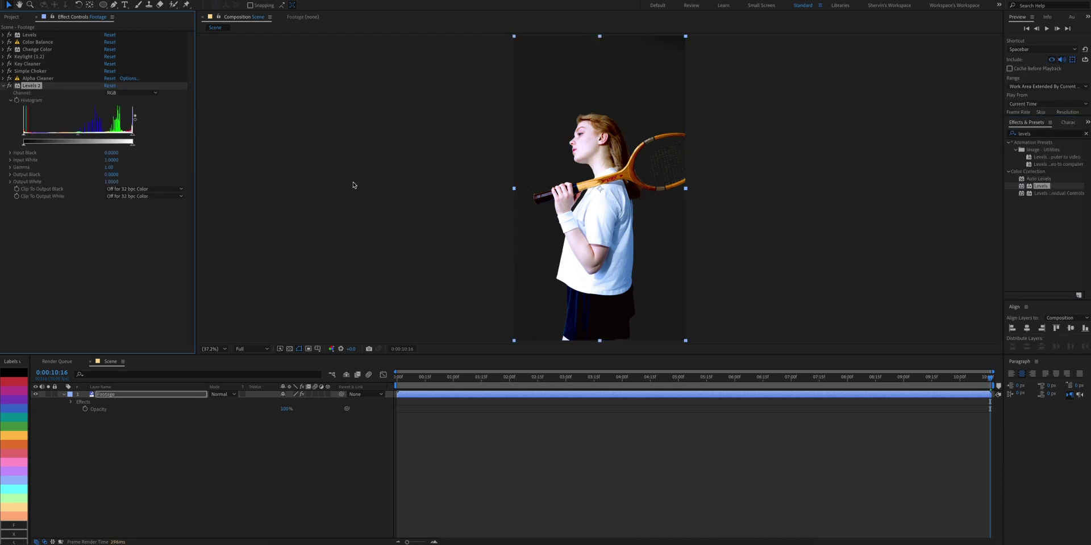
- Set the new Levels effect to the Alpha channel, with Alpha Input Black at 0.0588 and Alpha Gamma at 1.1
click(123, 92)
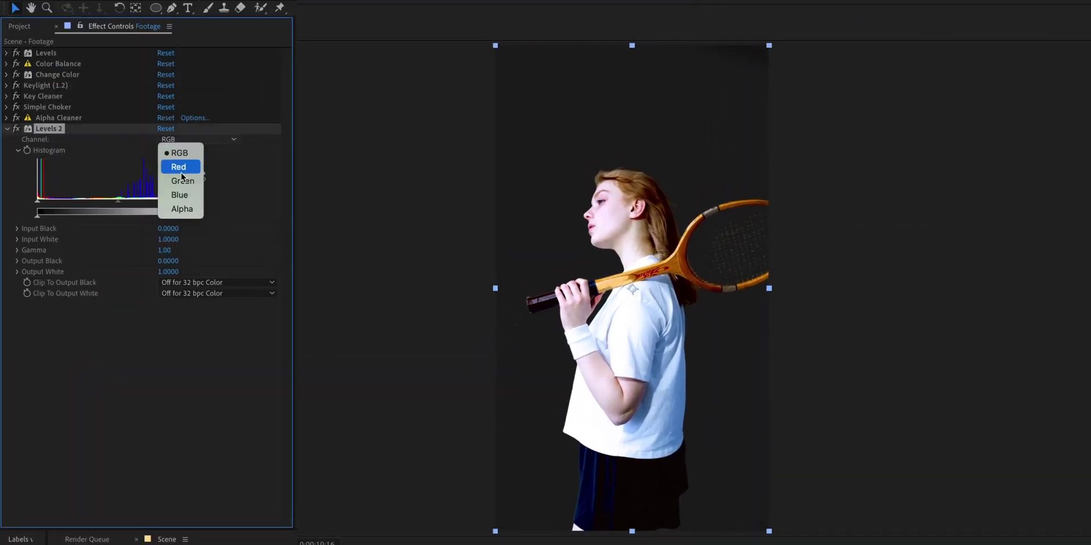
click(182, 209)
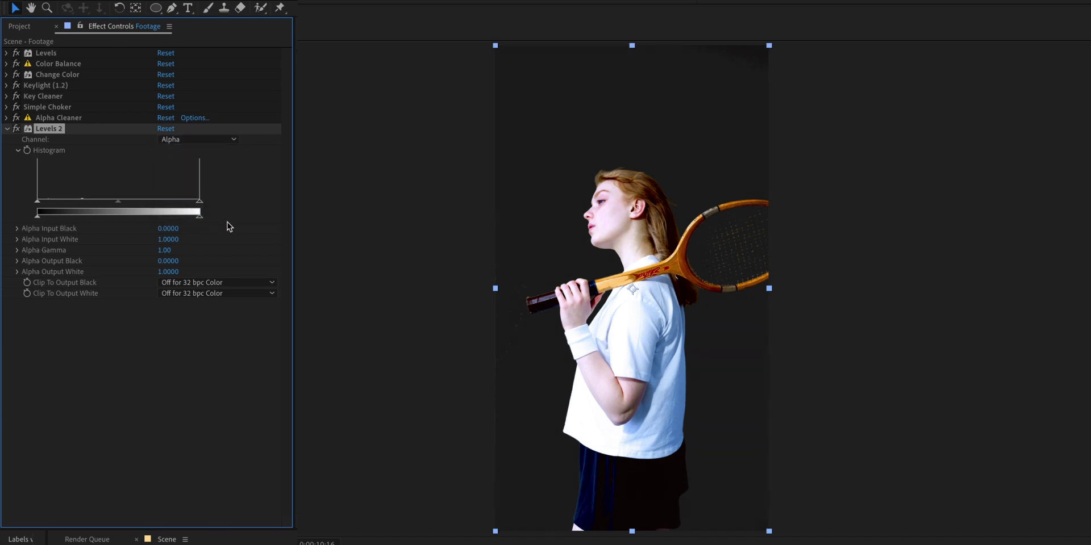
drag(37, 201, 48, 201)
click(165, 250)
text(1)
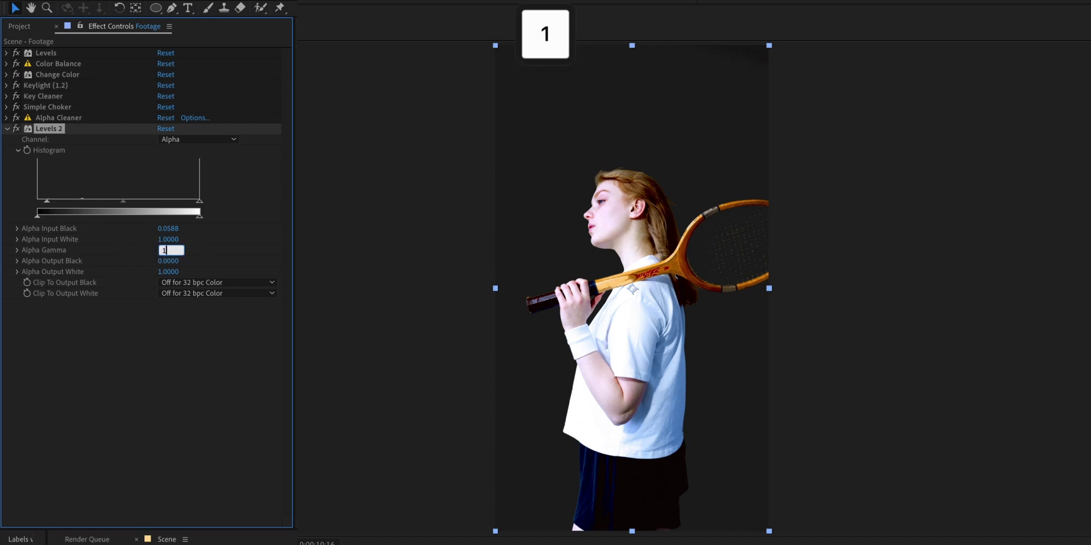
text(.1)
key(Return)
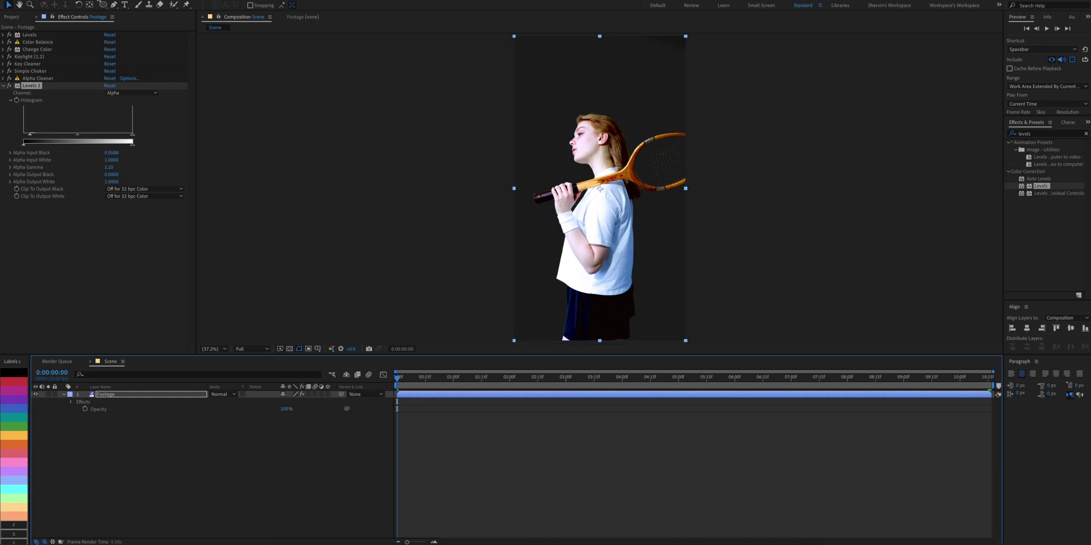
- Draw an elliptical mask around the racket head on the Footage layer and feather it by 50 pixels
click(105, 6)
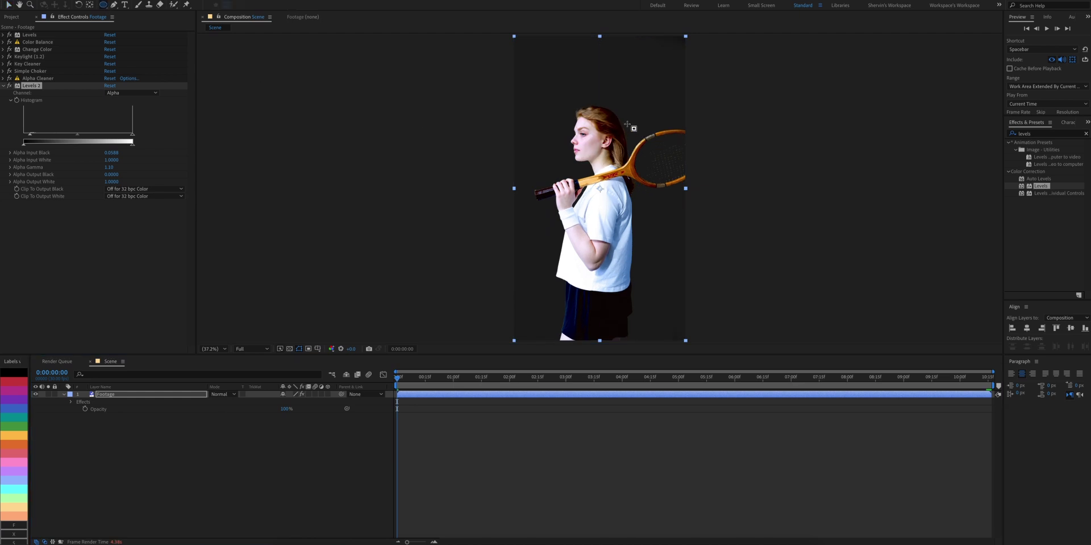
drag(616, 110, 721, 210)
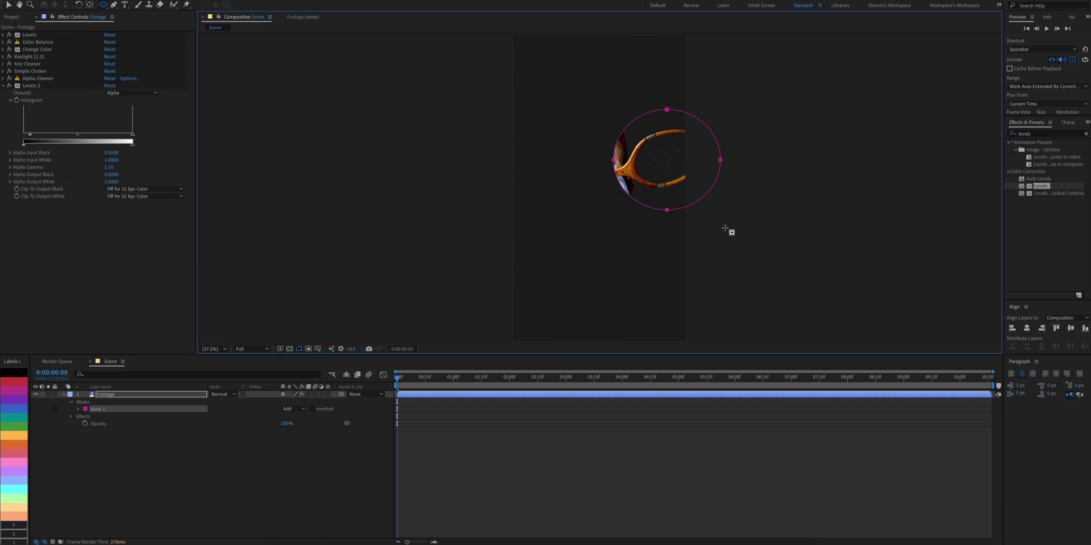
key(f)
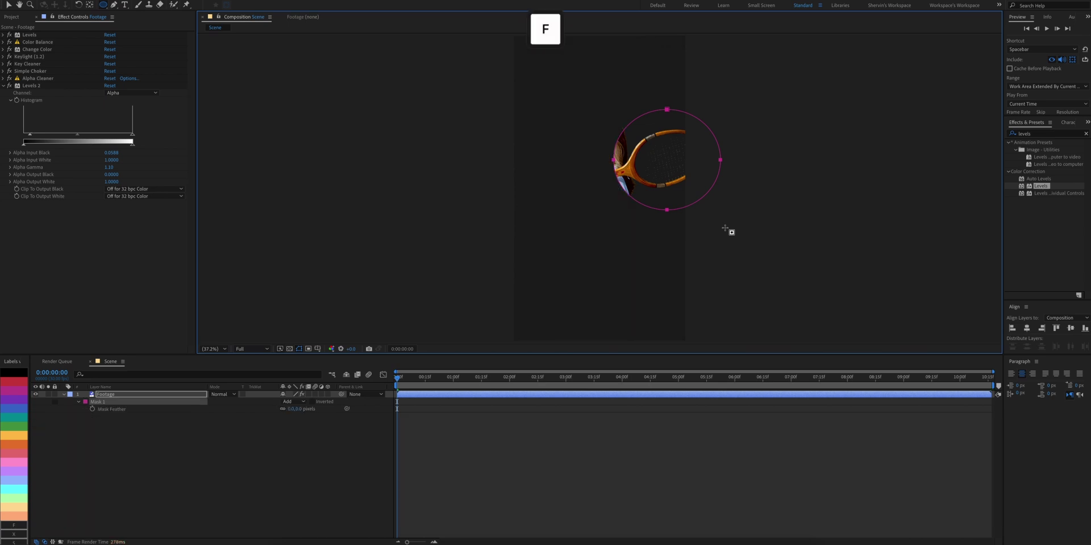
click(292, 409)
text(50)
key(Return)
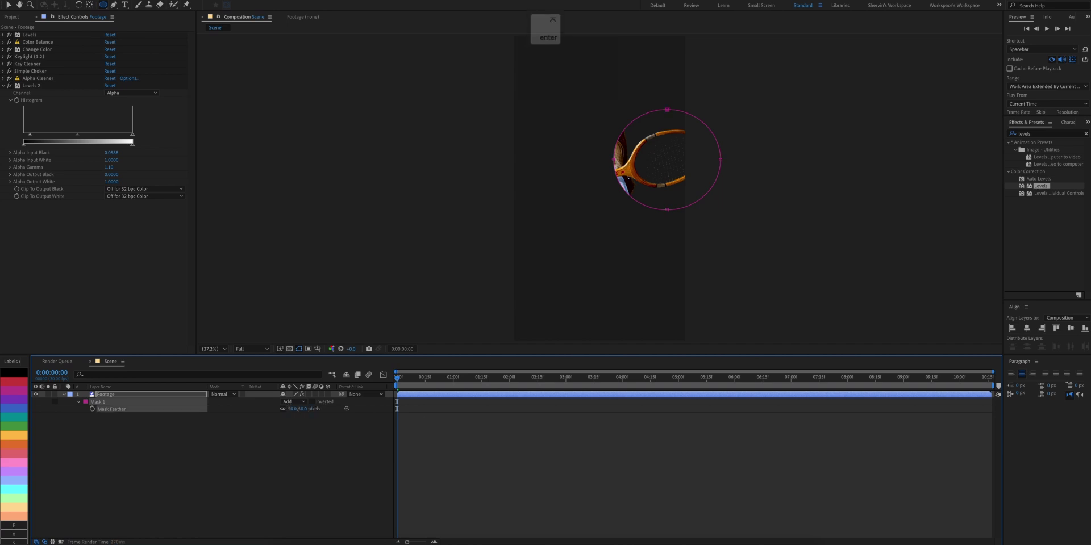
- Add another Levels effect to the footage and set it to the Alpha channel, with Alpha Input Black at 0.0525 and Alpha Gamma at 1.37
double_click(1041, 187)
click(199, 315)
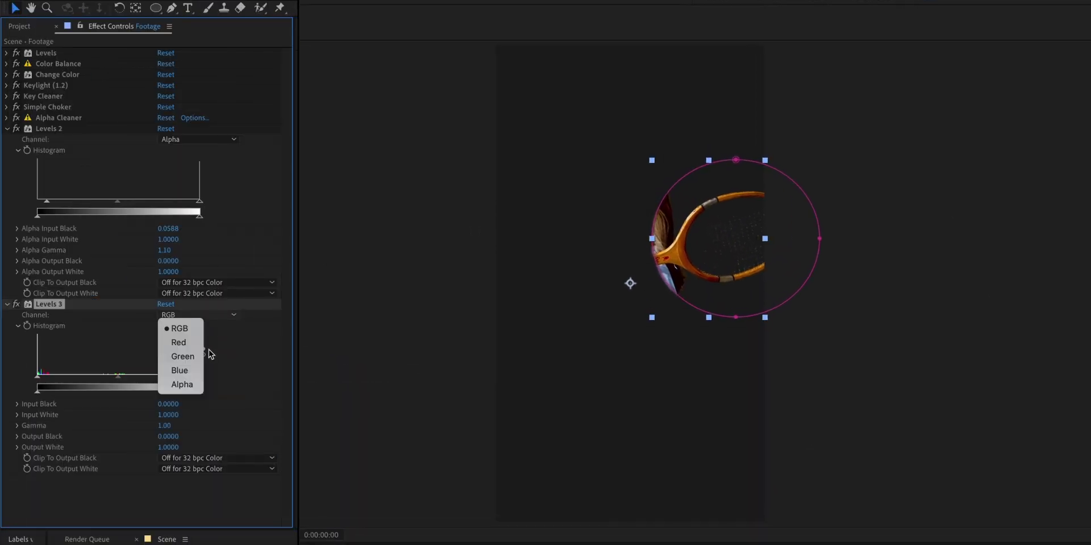
click(254, 383)
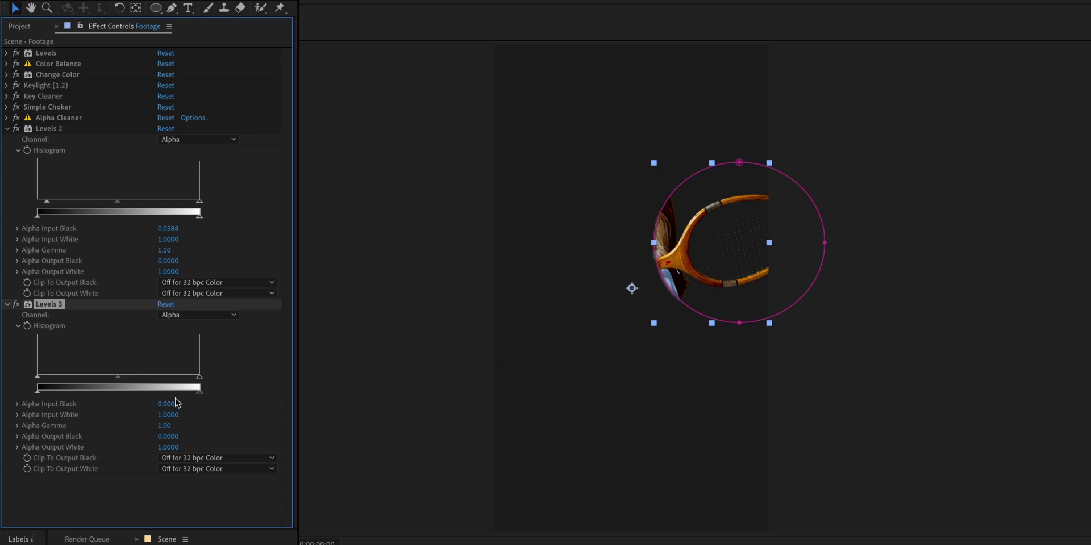
drag(37, 377, 46, 379)
click(168, 415)
text(1.37)
key(Return)
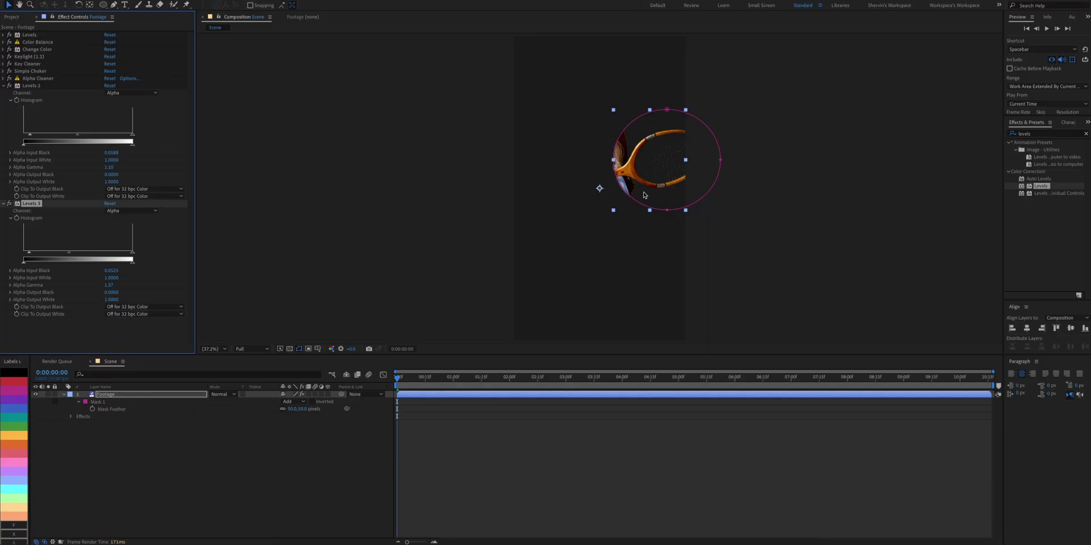
- Restrict the newest Levels effect to Mask 1 by adding a mask reference in its Compositing Options
key(s)
key(s)
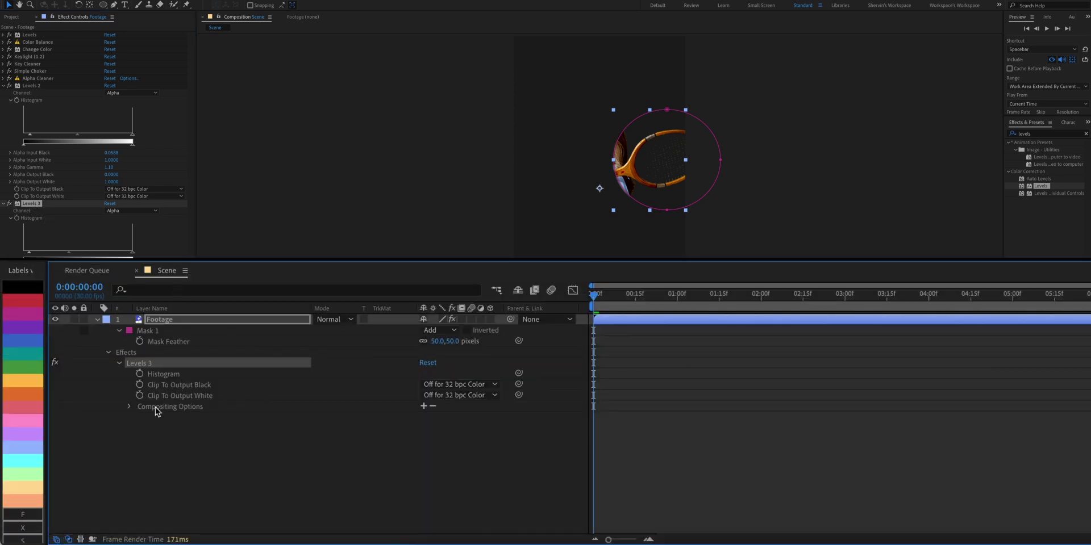
click(424, 406)
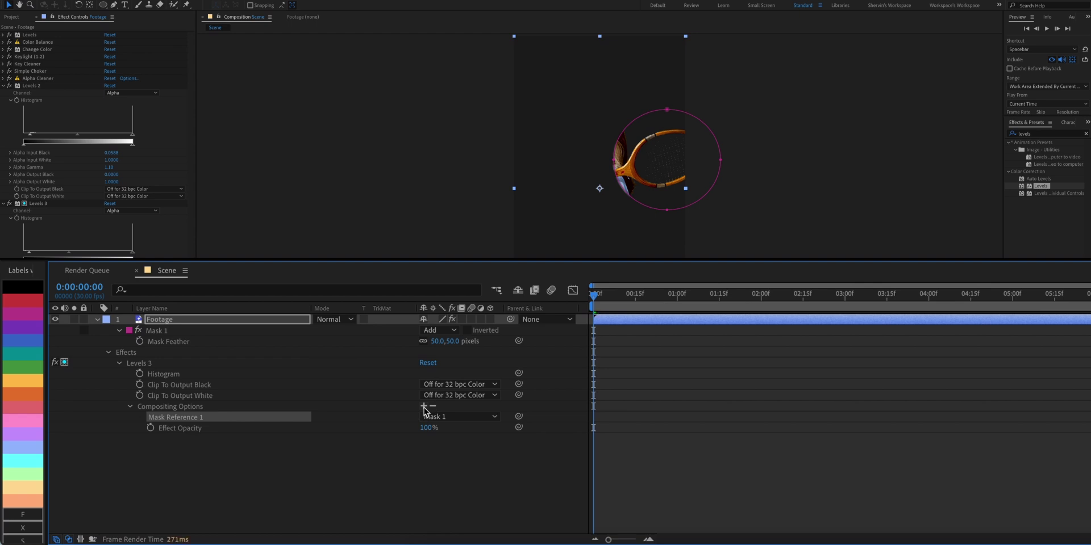
click(432, 416)
click(431, 428)
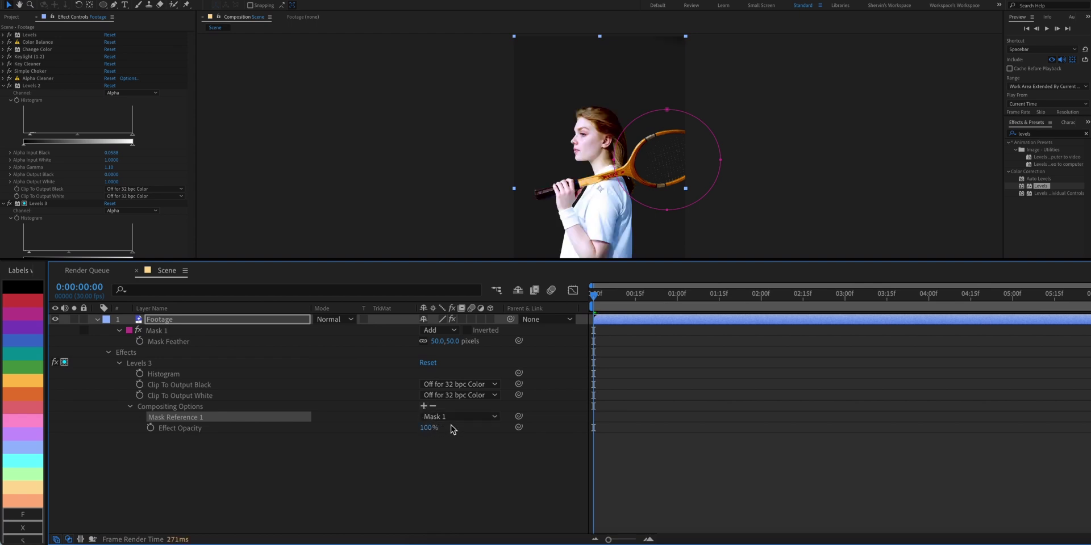
- Find the Mocha AE effect, add it to the footage, and launch Mocha to play through the clip
click(1046, 133)
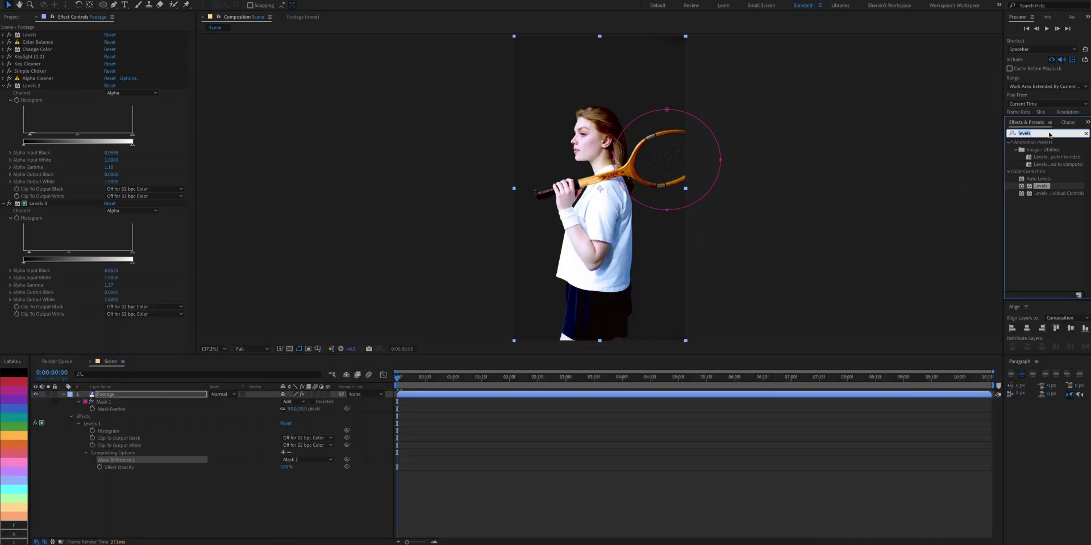
text(mocha)
drag(1036, 149, 575, 179)
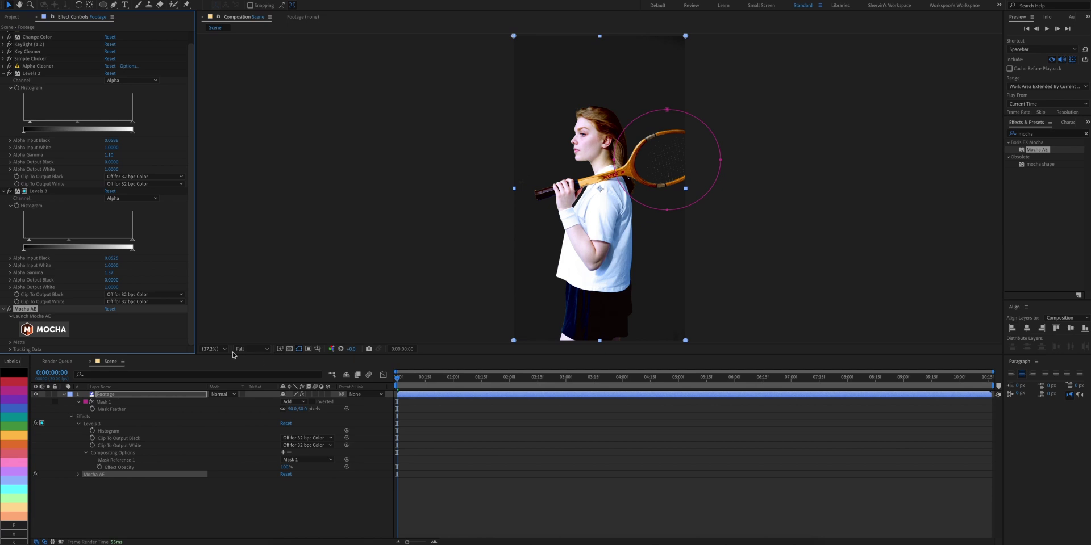
click(44, 329)
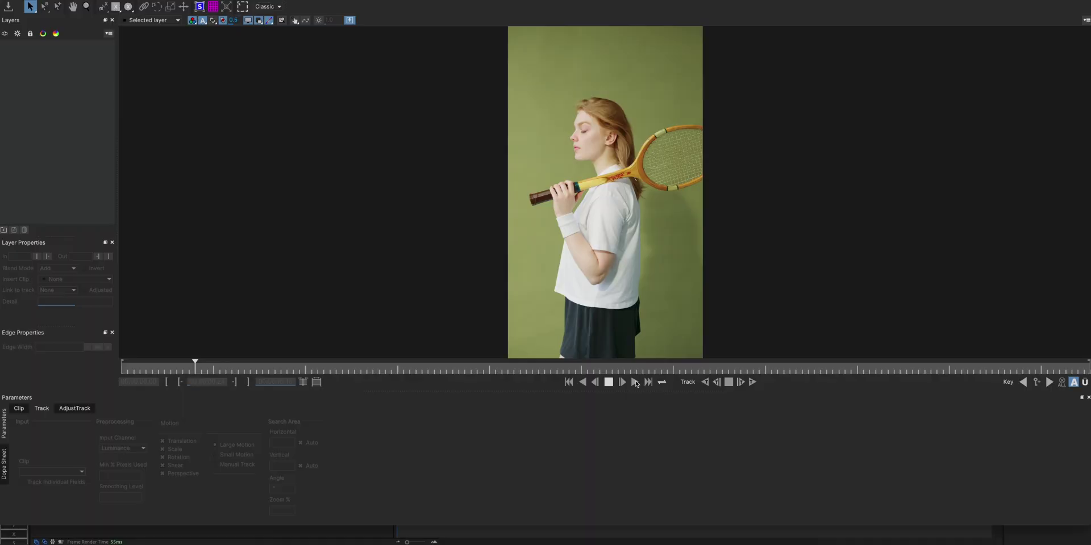
click(635, 382)
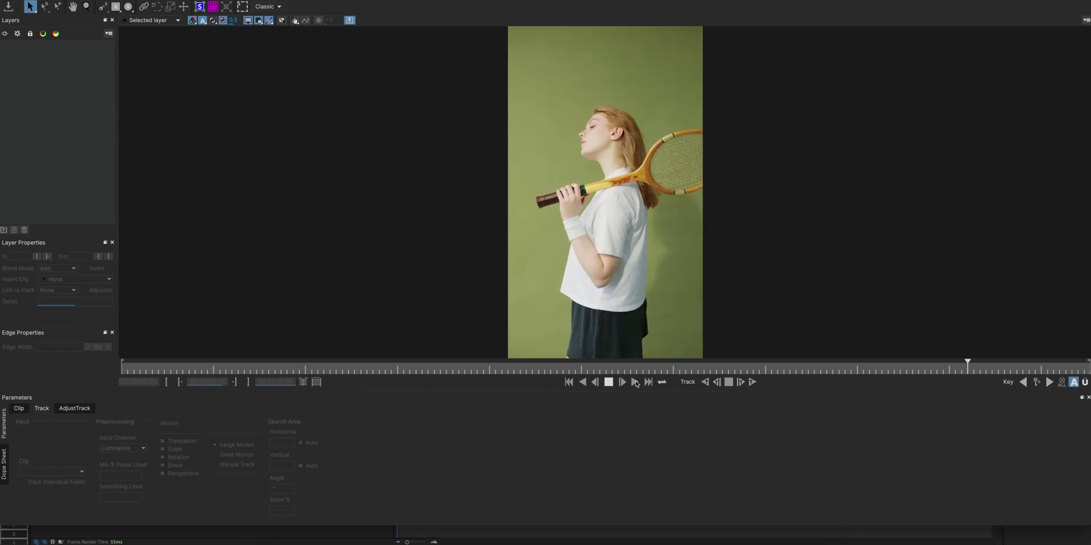
- Draw a closed X-Spline around the racket's wooden shaft and throat, from the hand to the racket head
key(z)
drag(649, 194, 691, 45)
key(z)
key(x)
mouse_move(695, 207)
mouse_down()
mouse_move(664, 114)
mouse_move(676, 207)
mouse_up()
key(ctrl+l)
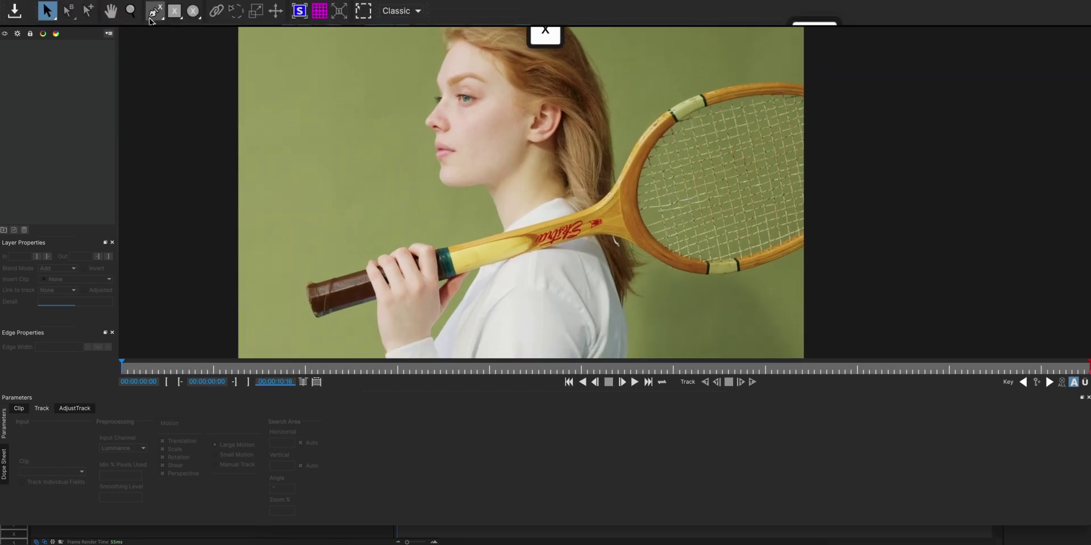
click(437, 249)
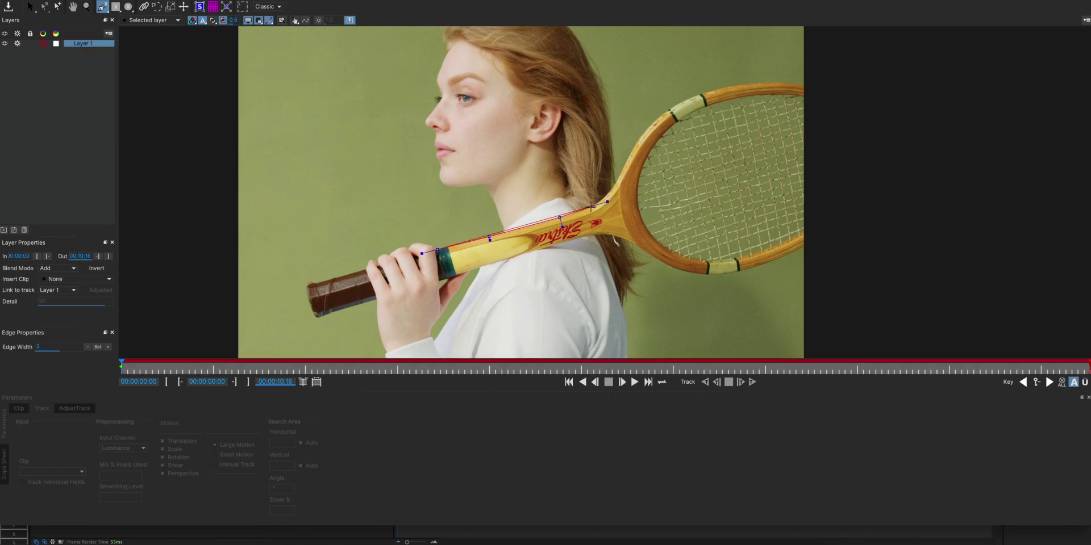
click(595, 205)
click(606, 195)
click(619, 178)
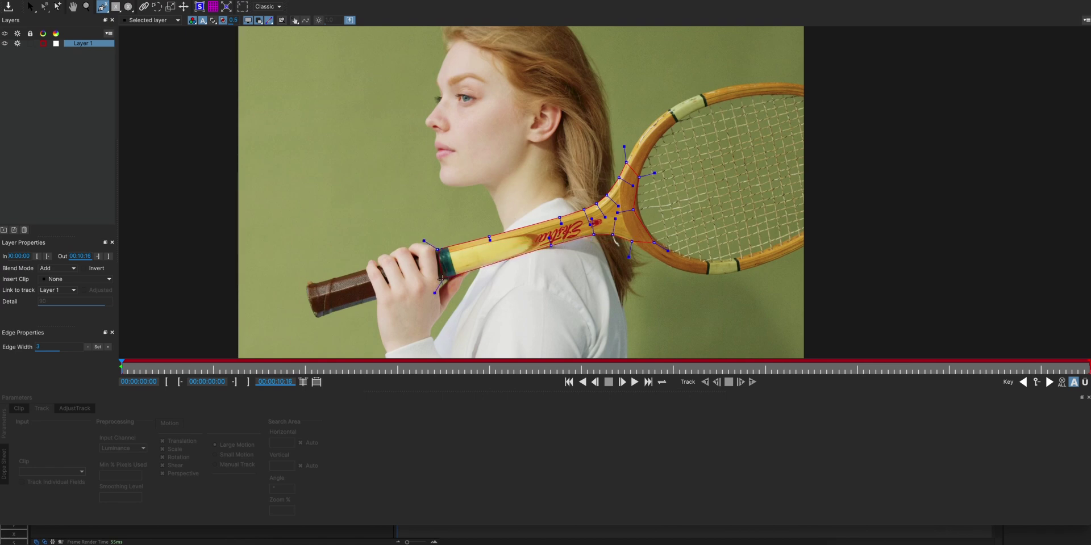
right_click(428, 250)
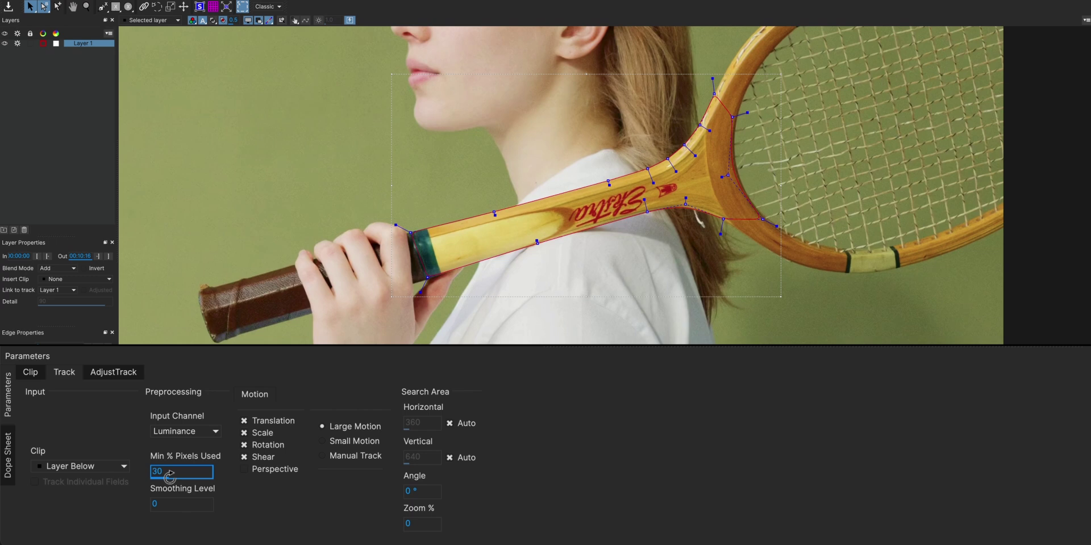
- Set Min % Pixels Used to 60 and track the racket shape forward through the clip
text(60)
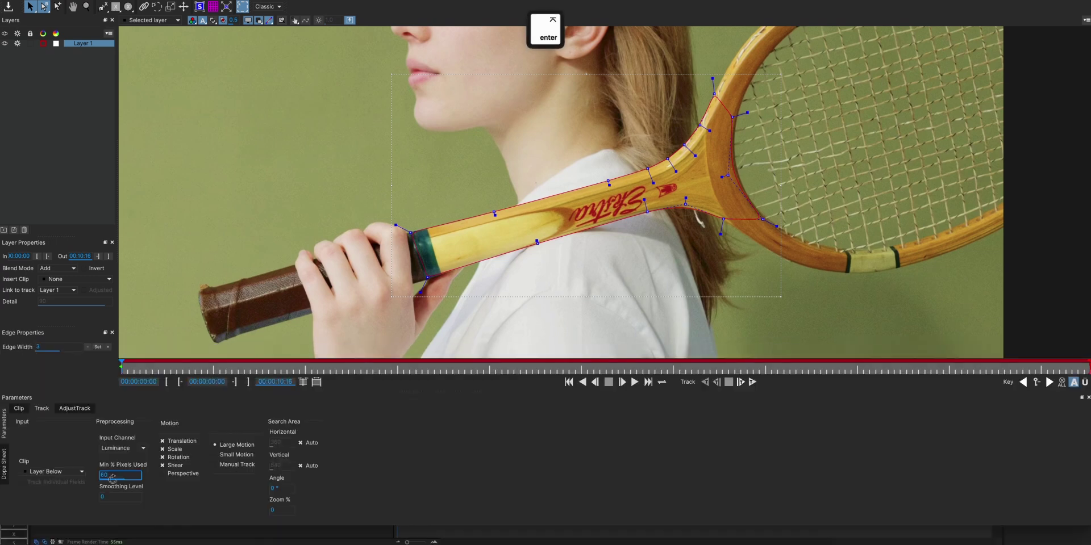
click(752, 382)
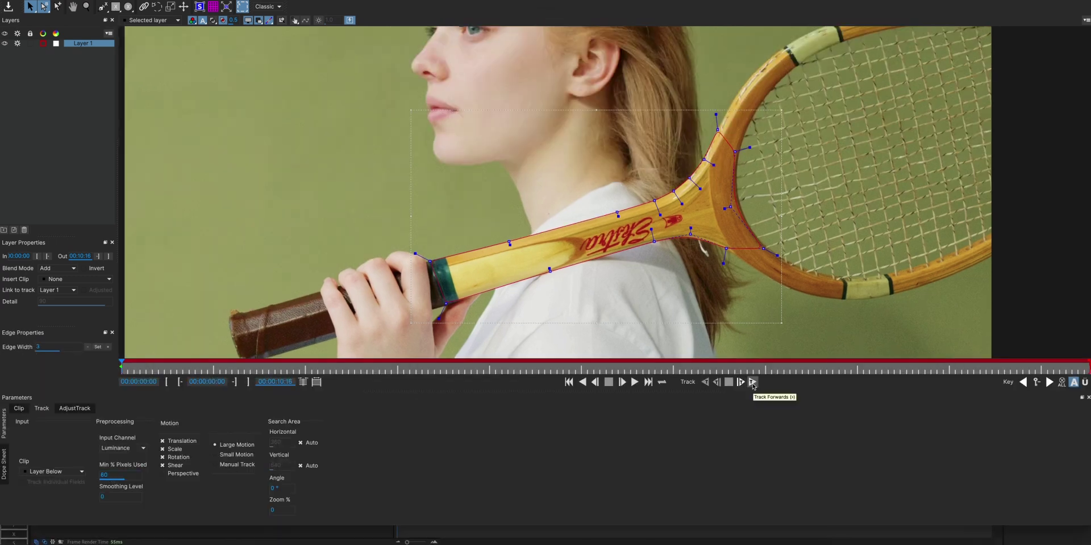
click(753, 382)
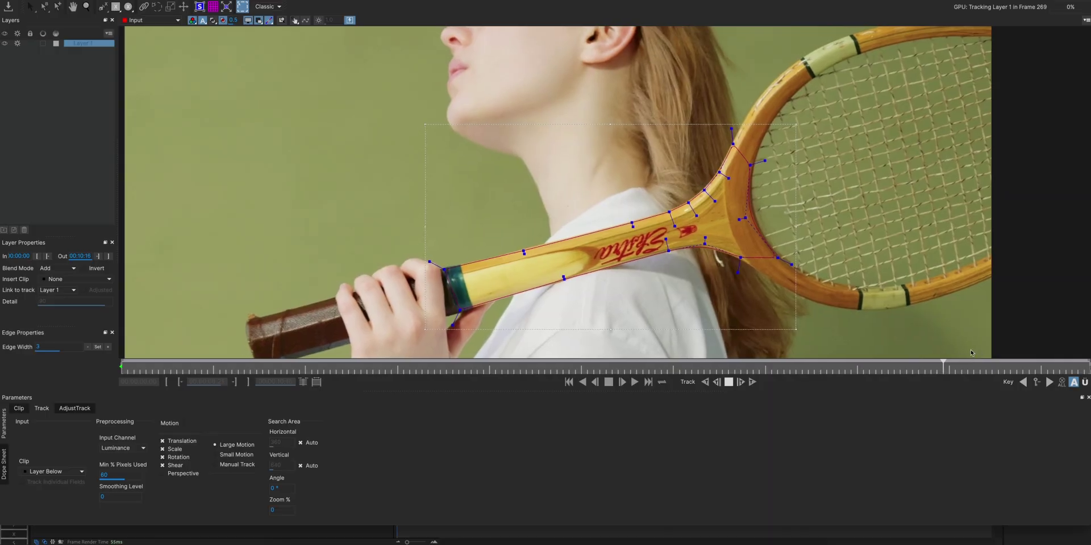
- Stop the track near the end of the clip, realign the racket shape to the frame, and resume tracking forward
key(space)
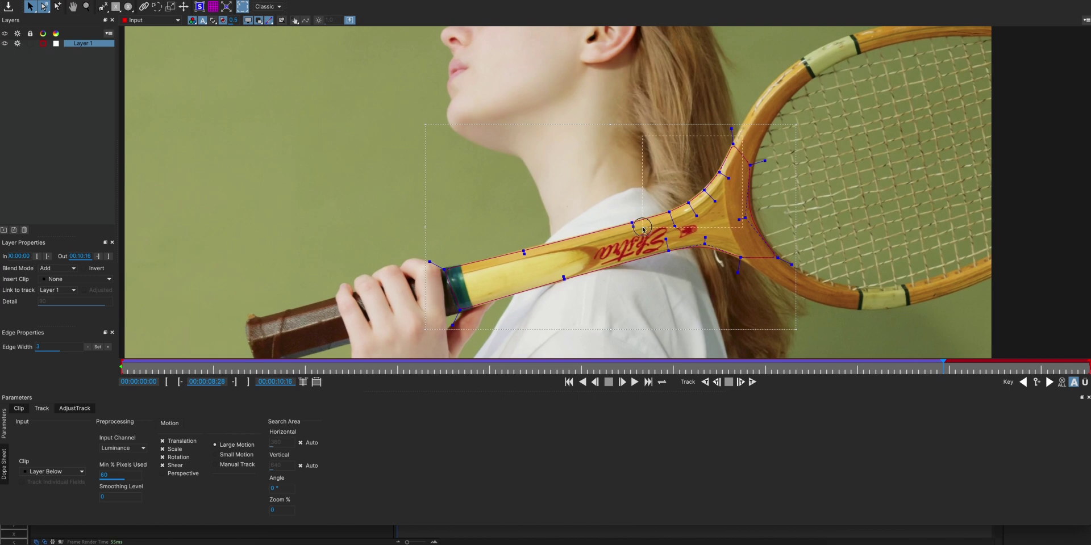
click(721, 230)
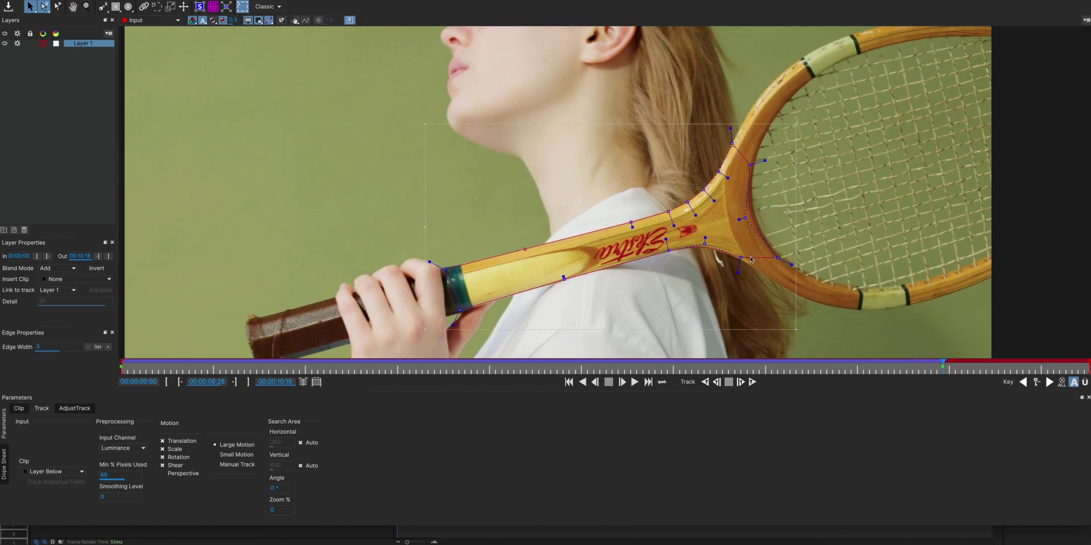
click(752, 383)
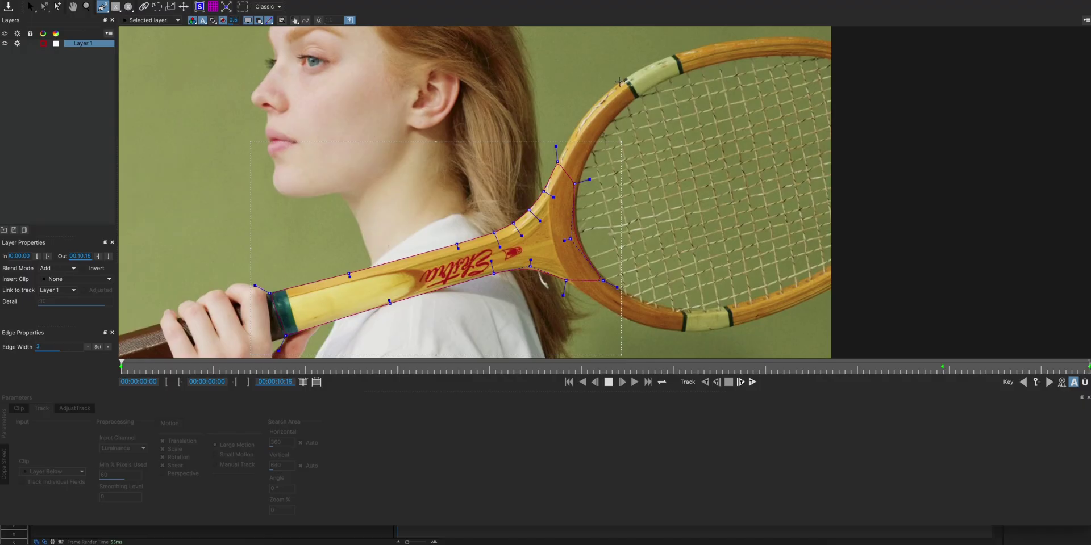
- Draw a closed X-Spline around the upper light green band on the racket frame and refine its outline
click(620, 81)
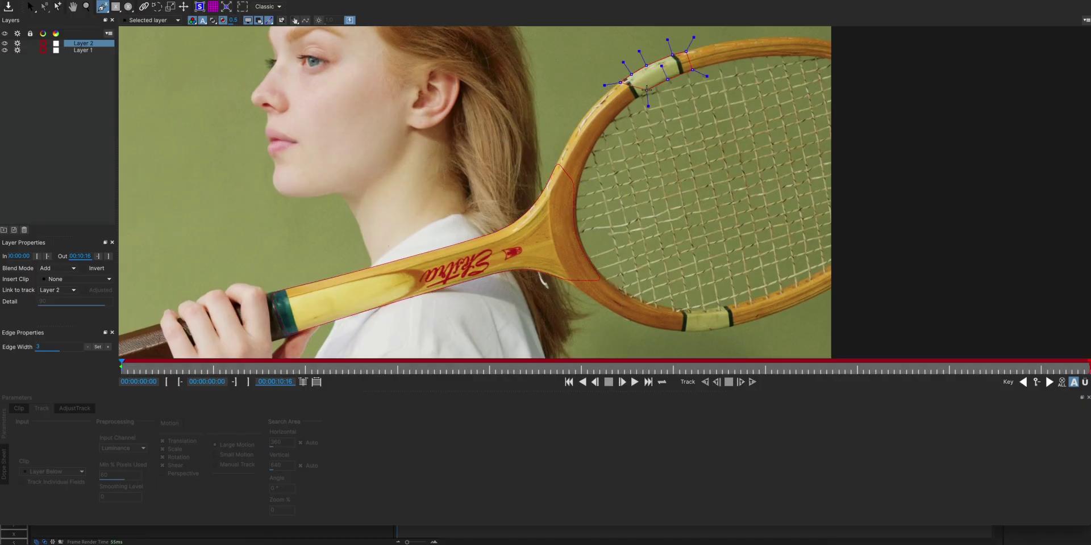
right_click(612, 82)
key(z)
drag(678, 88, 711, 85)
key(x)
drag(710, 85, 696, 160)
drag(538, 151, 595, 112)
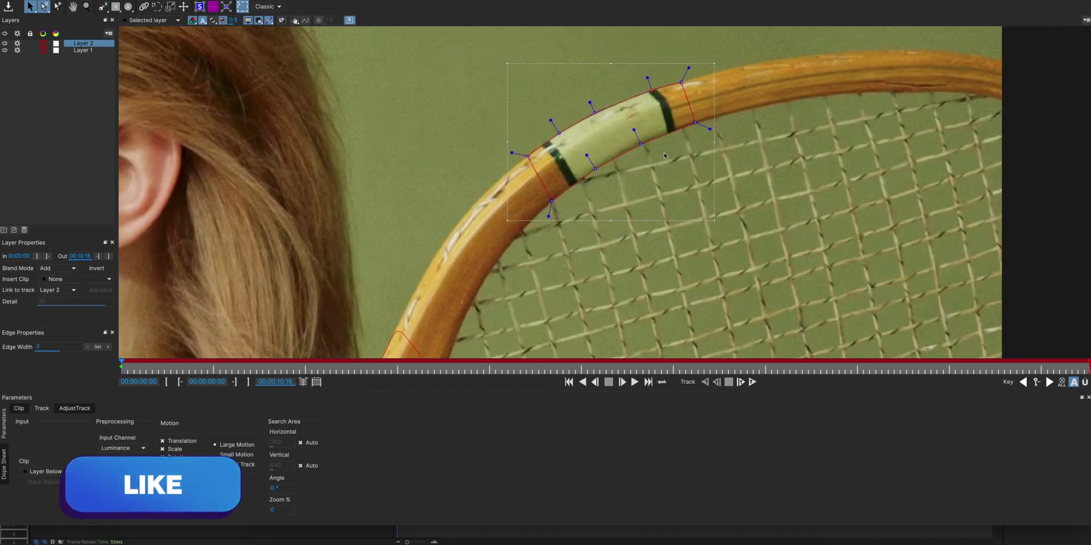
- Draw a closed X-Spline around the lower light green band on the racket frame
key(z)
drag(552, 200, 511, 213)
key(x)
drag(666, 308, 559, 193)
key(z)
drag(559, 193, 599, 190)
click(102, 7)
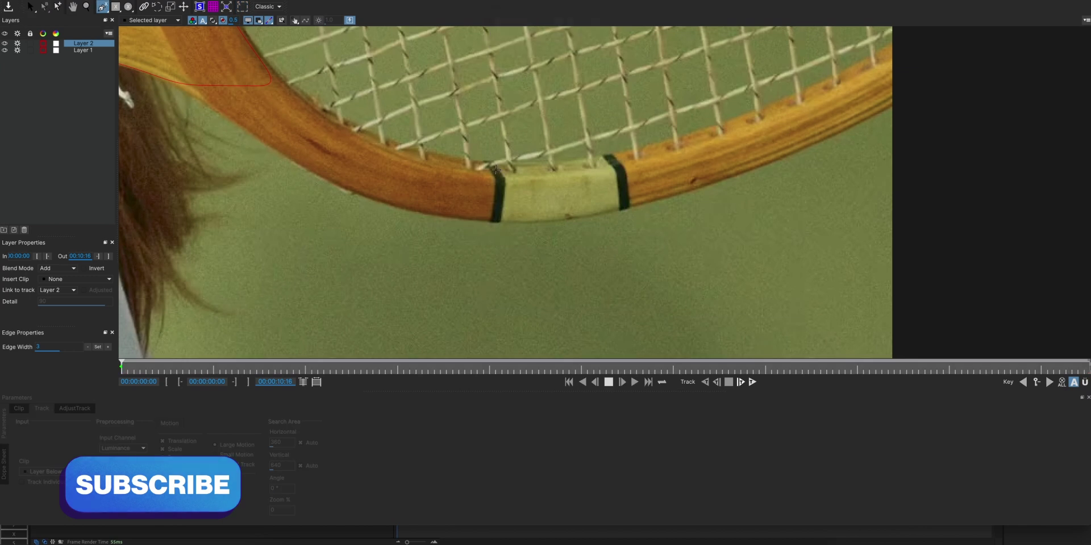
click(481, 160)
click(537, 163)
click(584, 158)
click(620, 152)
click(640, 205)
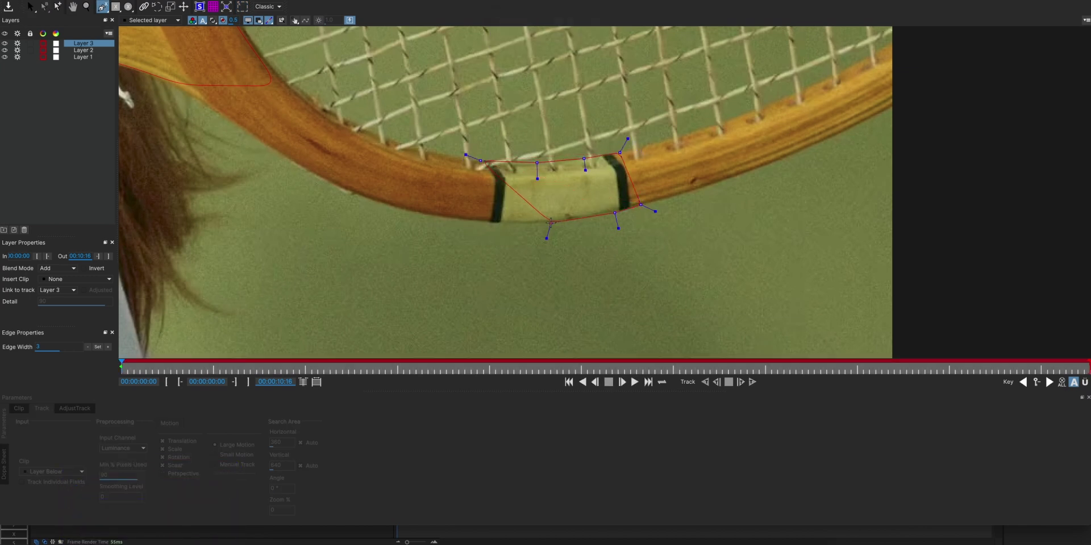
right_click(480, 161)
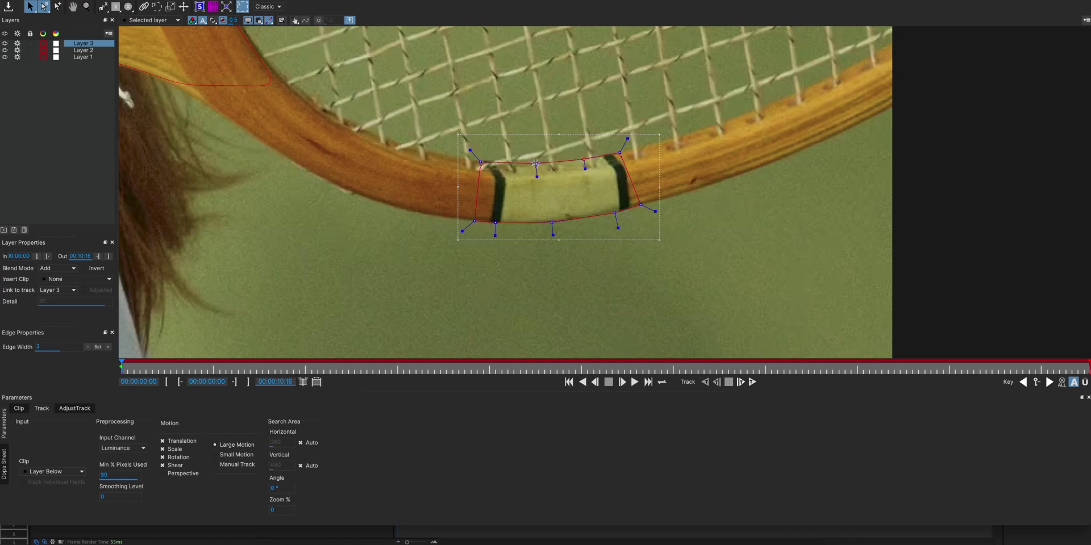
- Link both band shapes, Layer 3 and Layer 2, to the track of Layer 1
key(x)
scroll(568, 227, down, 4)
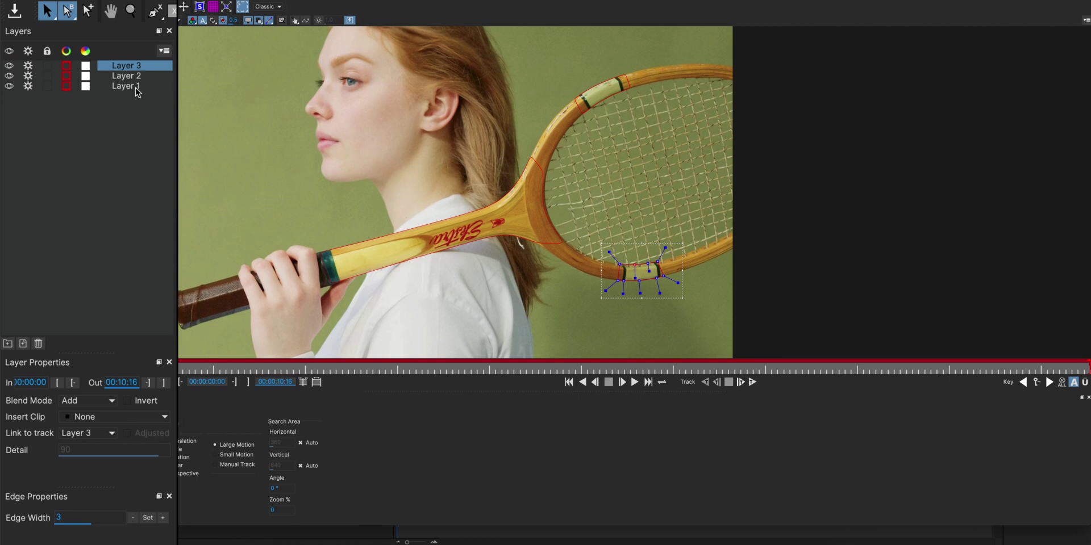
click(81, 438)
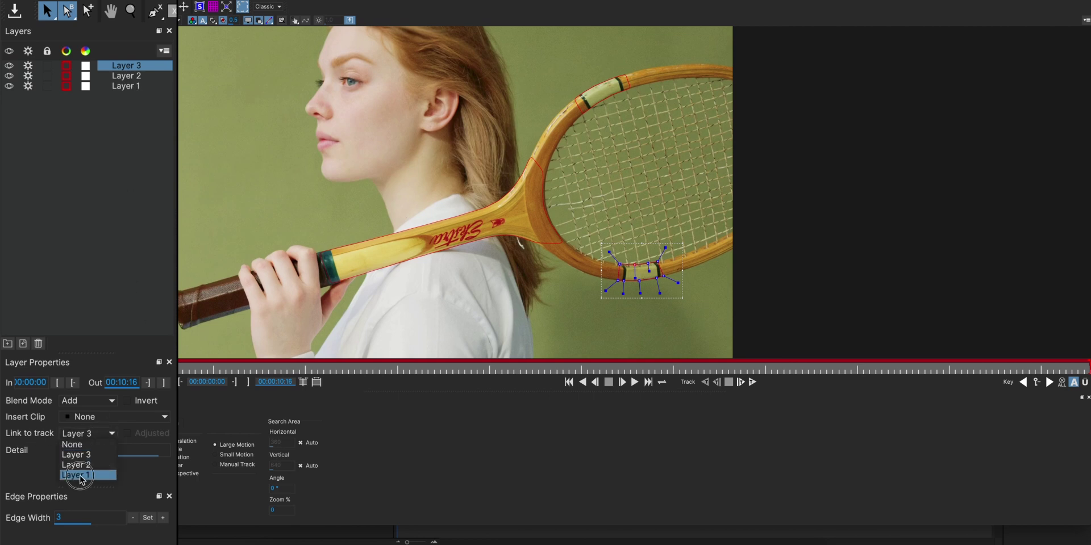
click(82, 478)
click(136, 76)
click(86, 433)
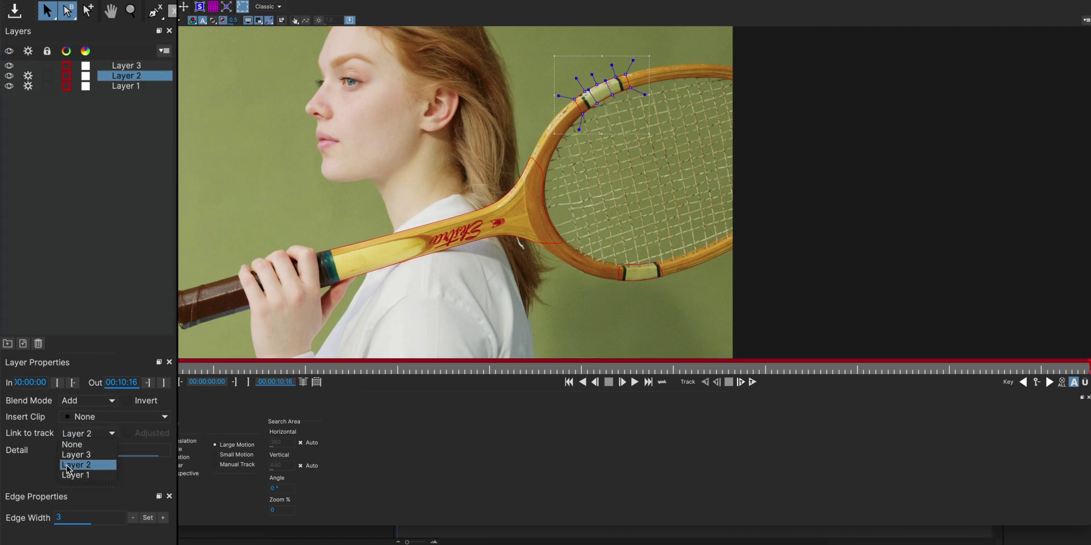
click(97, 475)
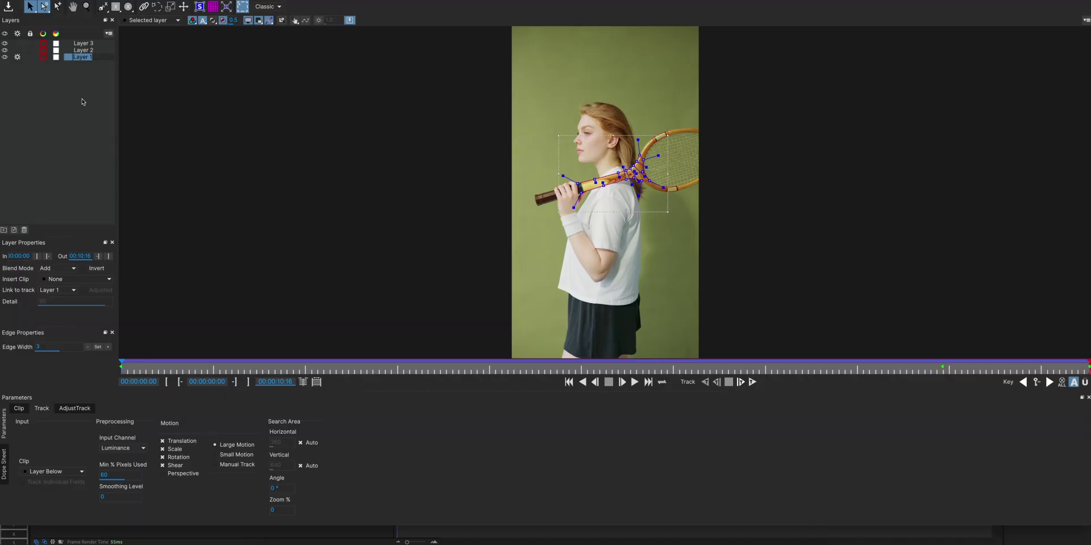
- Rename Layer 1 to Racket Track, Layer 2 to Racket mask, and Layer 3 to Racket mask 2
key(Return)
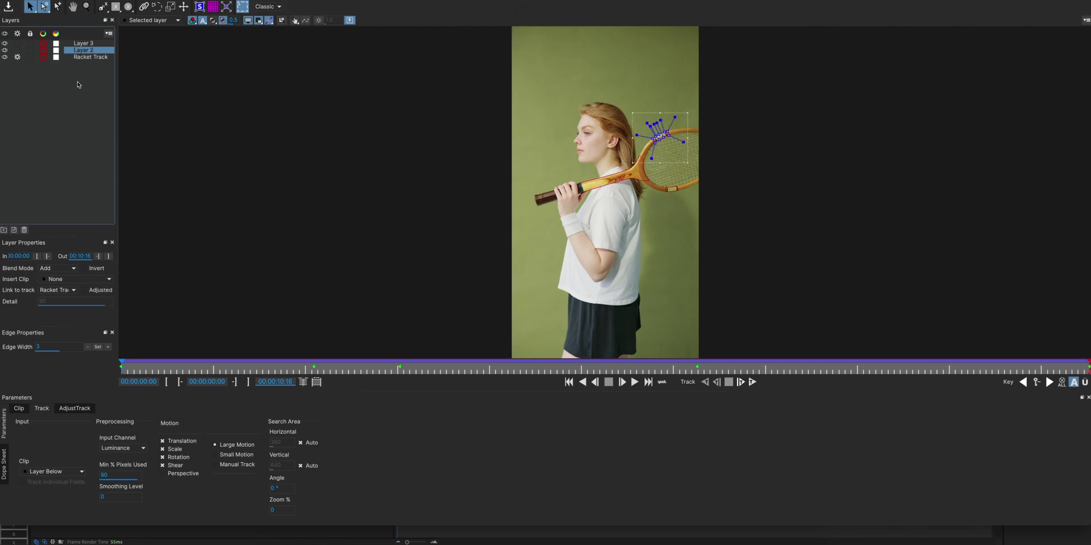
key(Return)
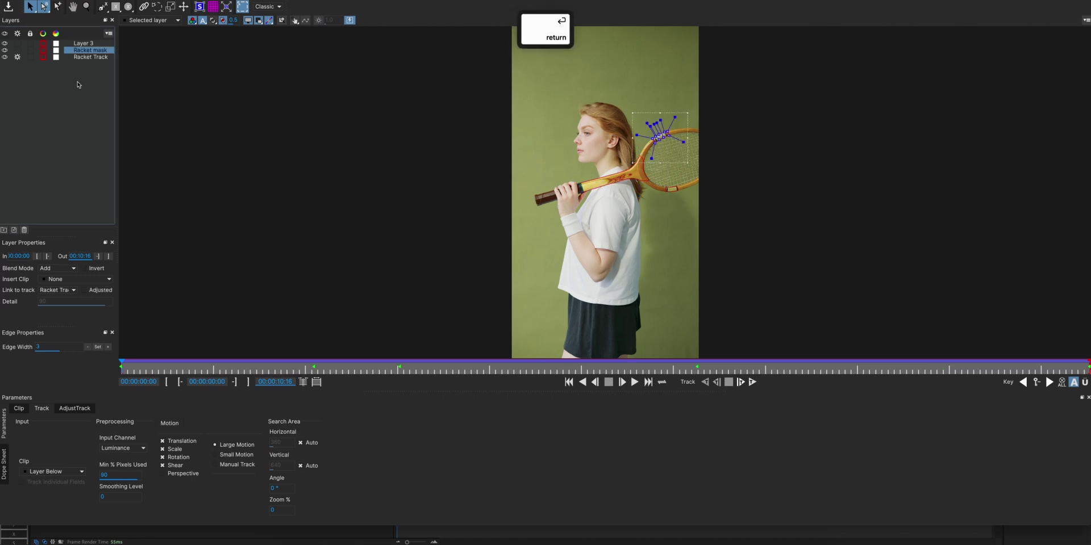
double_click(84, 43)
text(Racket mask 2)
key(Return)
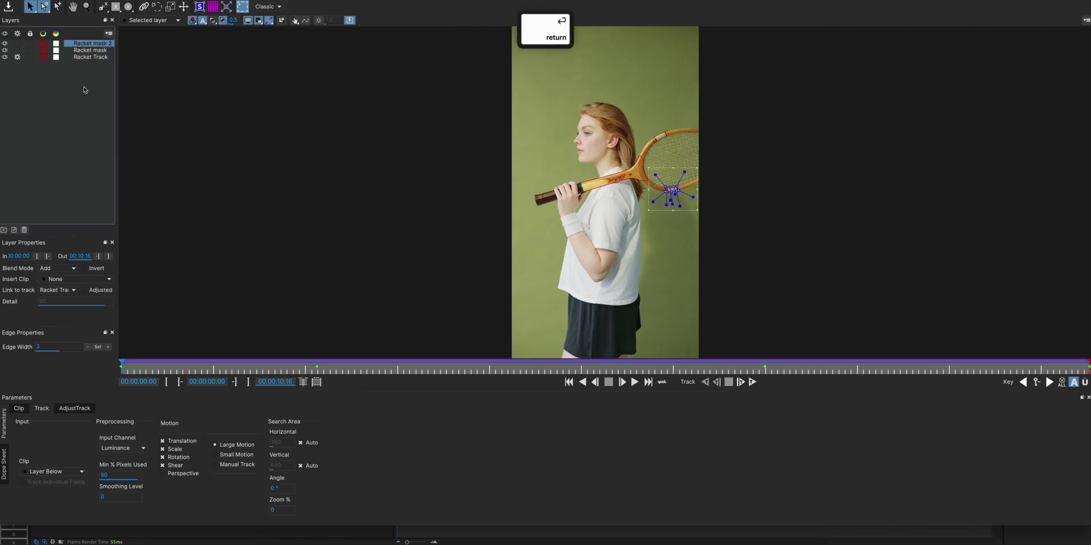
- Return to After Effects and create AE masks on the footage from all visible Mocha shapes
click(80, 83)
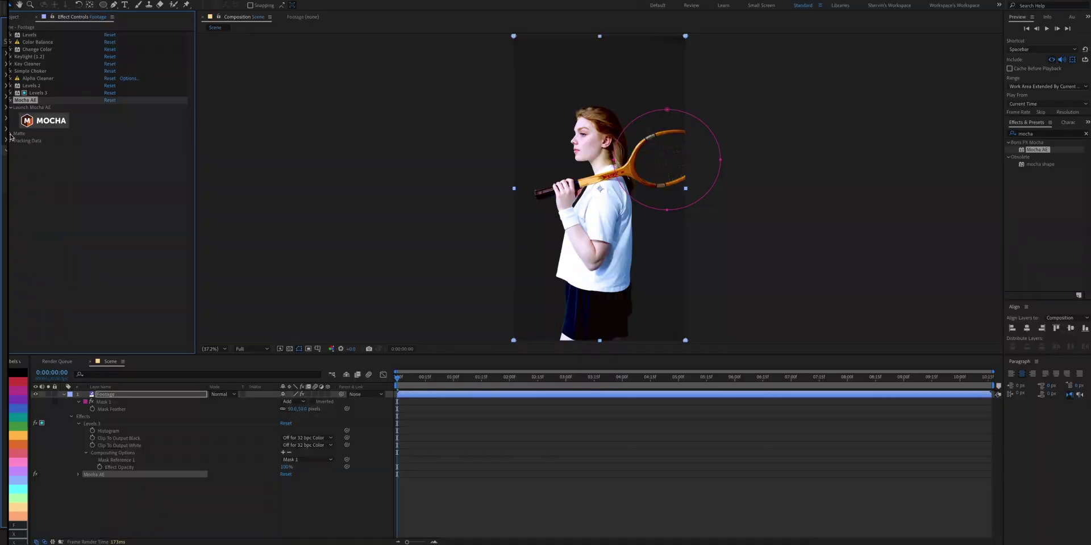
click(19, 200)
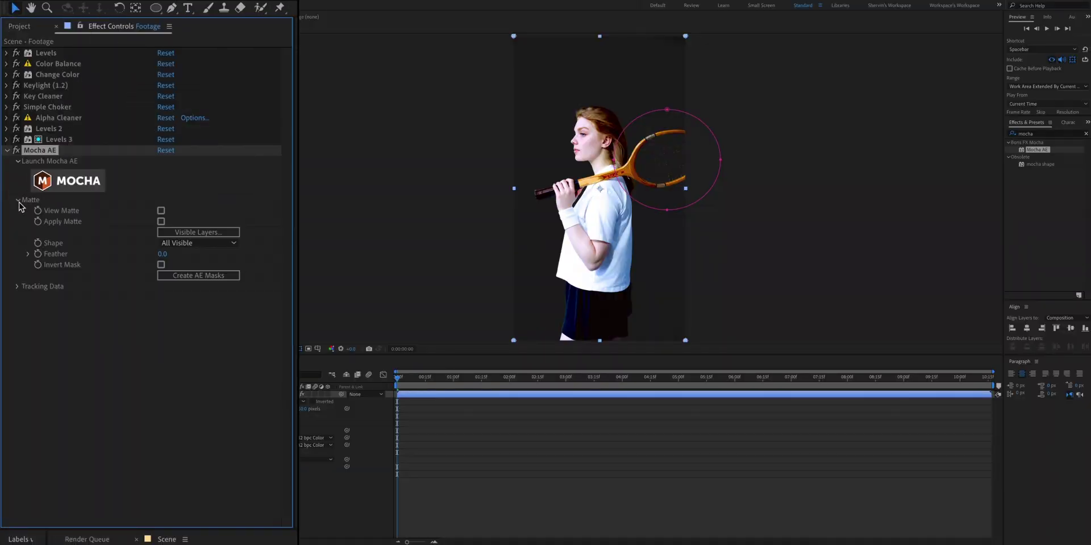
click(224, 277)
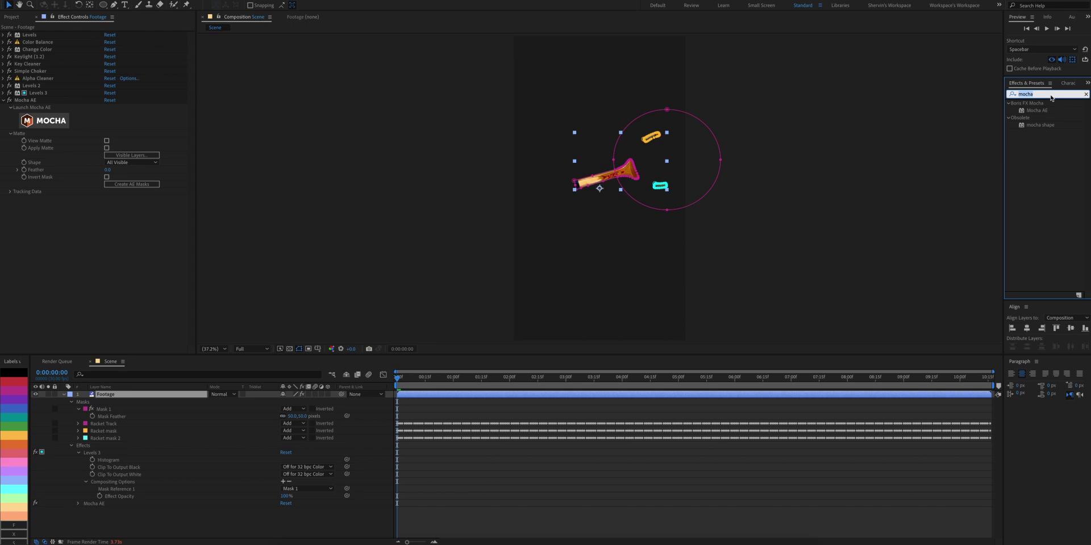
- Add Alpha Cleaner to the footage with Speck Size Threshold 5%, Hole Size Threshold 30% and Hole Alpha Threshold 30%
text(alpha clea)
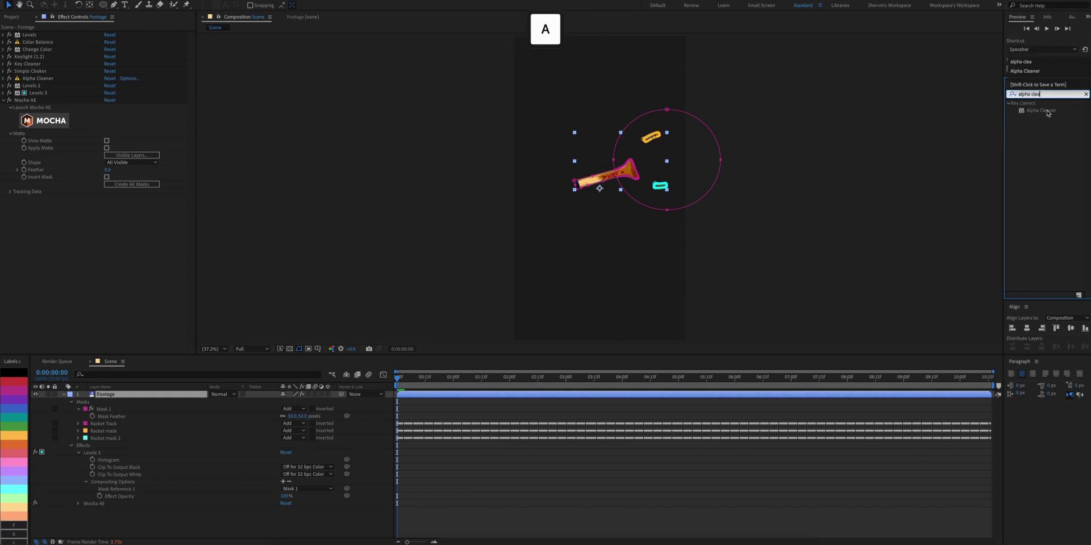
drag(1048, 113, 625, 170)
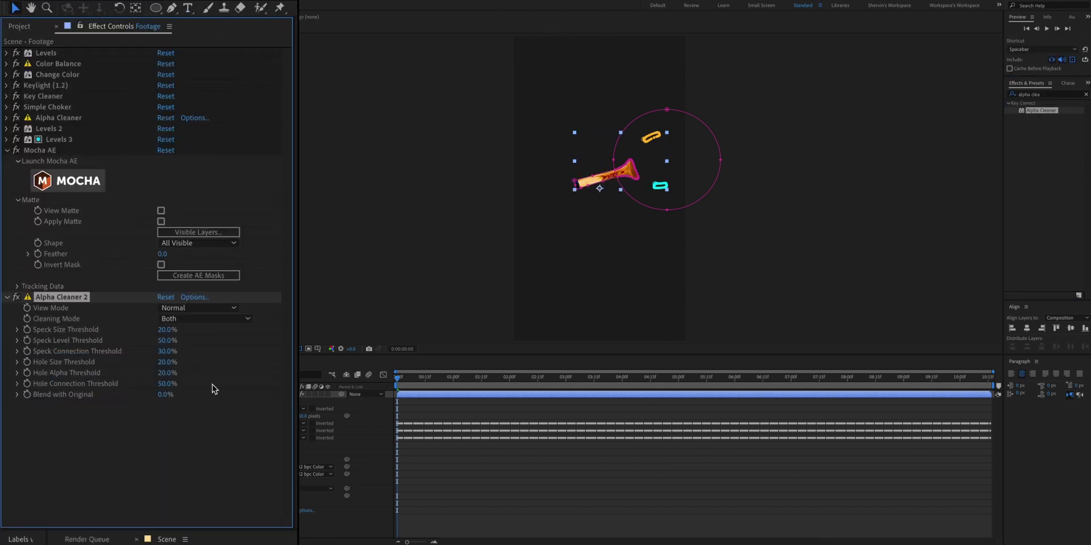
text(5)
key(Return)
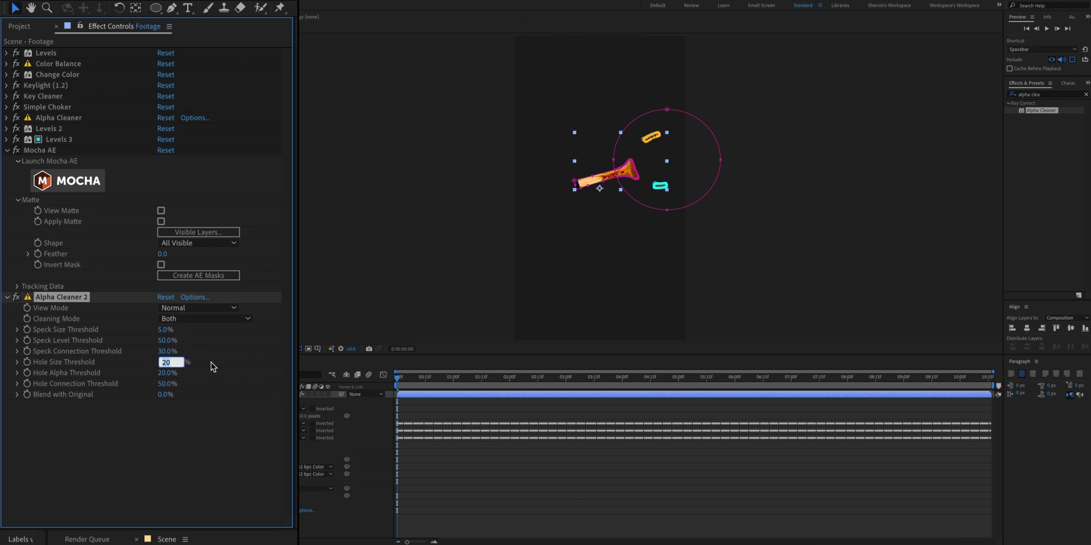
text(30)
key(Tab)
text(3)
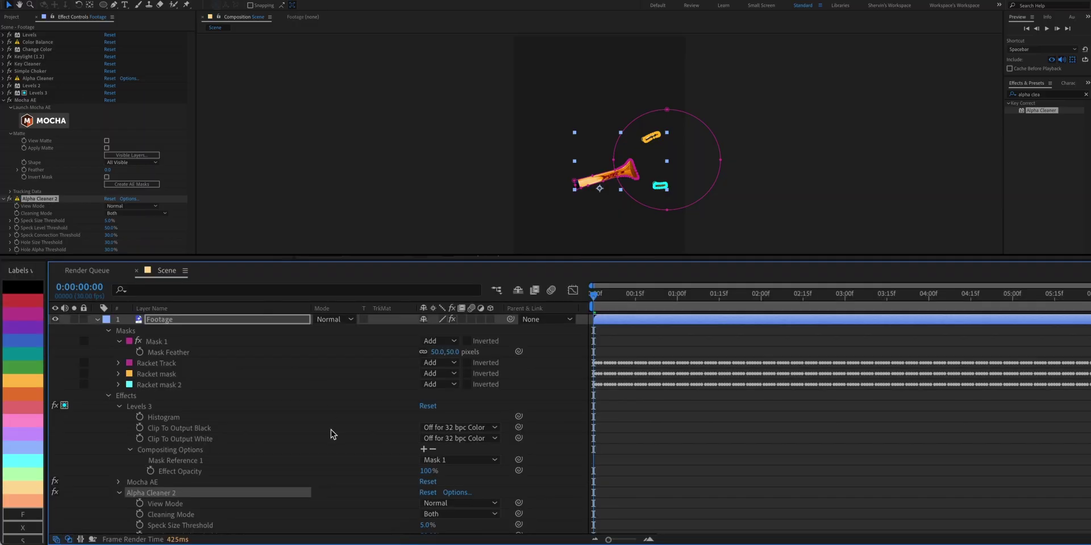
- Limit the new Alpha Cleaner with three mask references: Racket Track, Racket mask and Racket mask 2
click(424, 528)
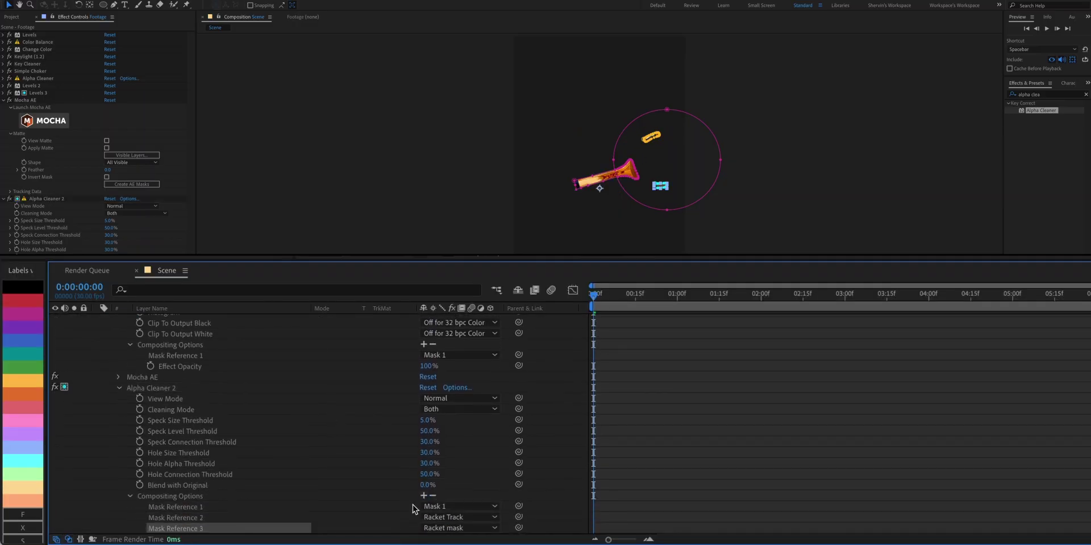
click(441, 508)
click(449, 504)
click(449, 517)
click(449, 519)
click(449, 528)
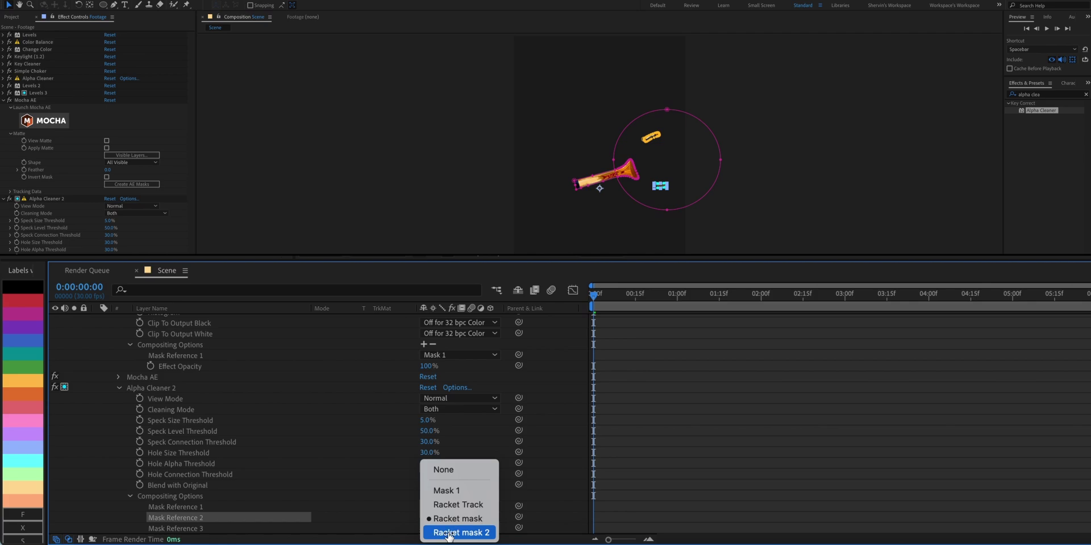
click(452, 533)
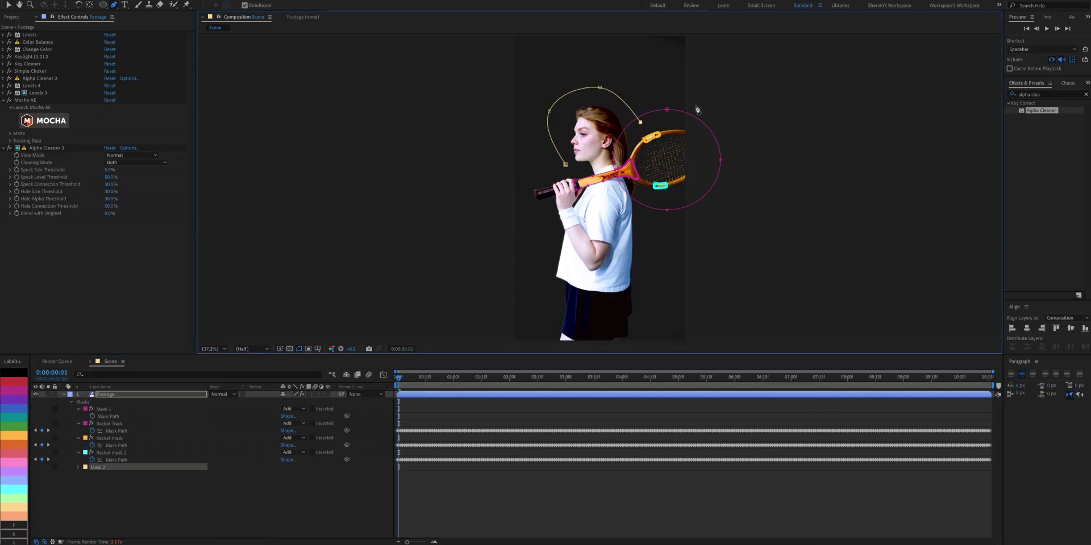
- Complete the closed, curved garbage mask loosely surrounding the player and her racket on the Footage layer
click(649, 322)
scroll(630, 318, down, 2)
click(594, 320)
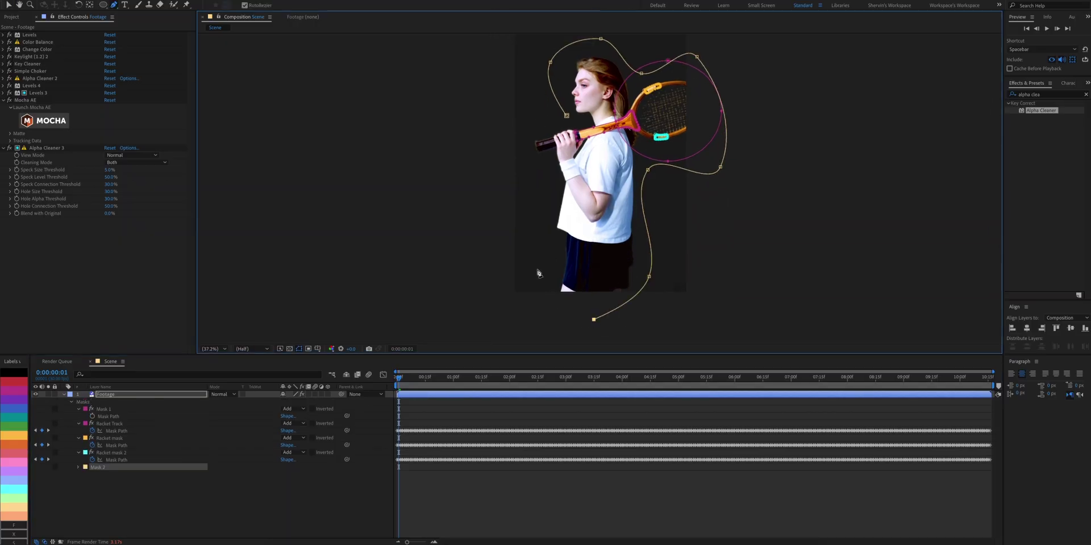
click(567, 116)
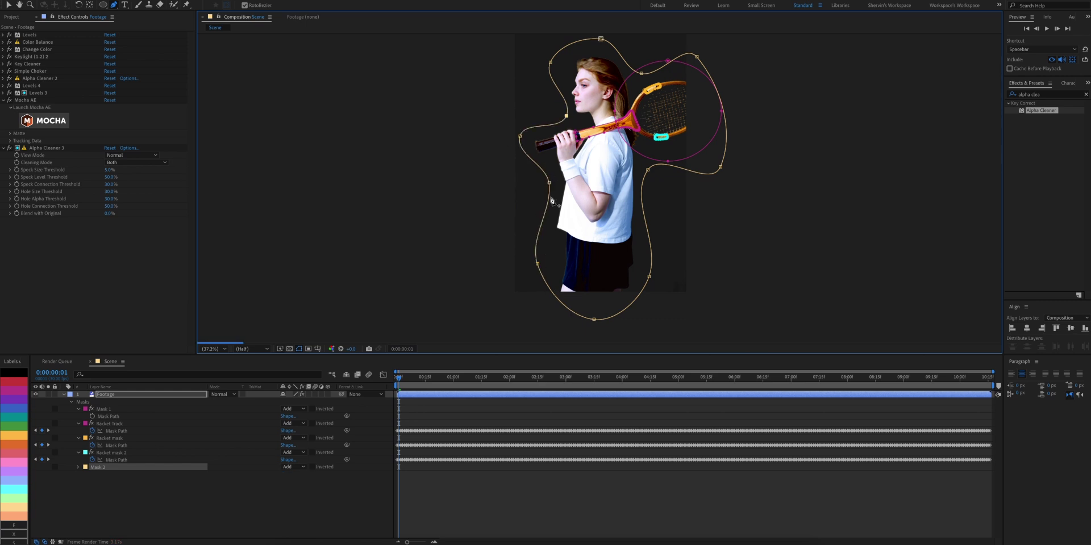
scroll(535, 288, up, 2)
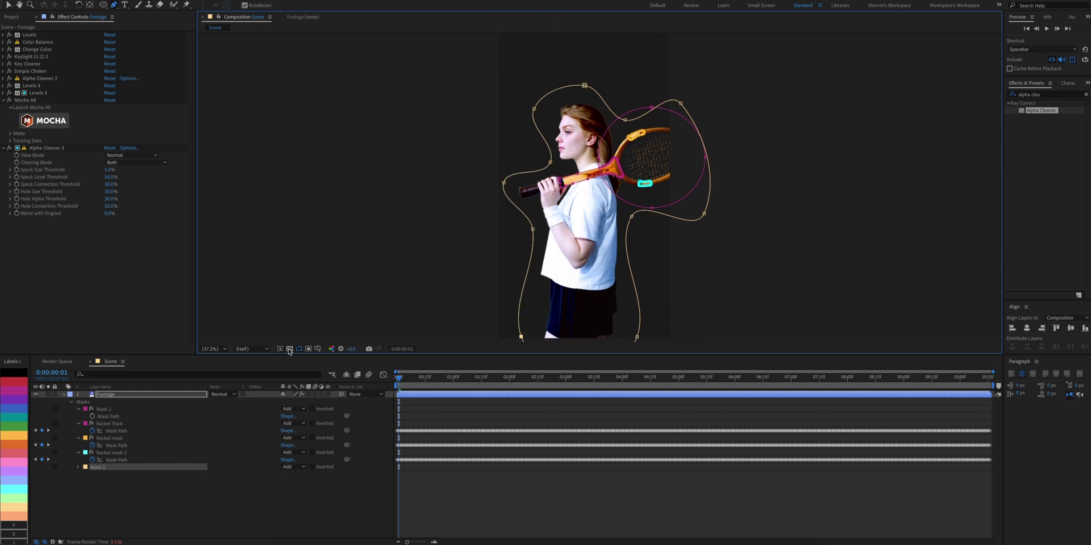
- Set the garbage mask's feather to 25 pixels and collapse the Footage layer's properties
key(f)
click(291, 467)
text(25)
key(Return)
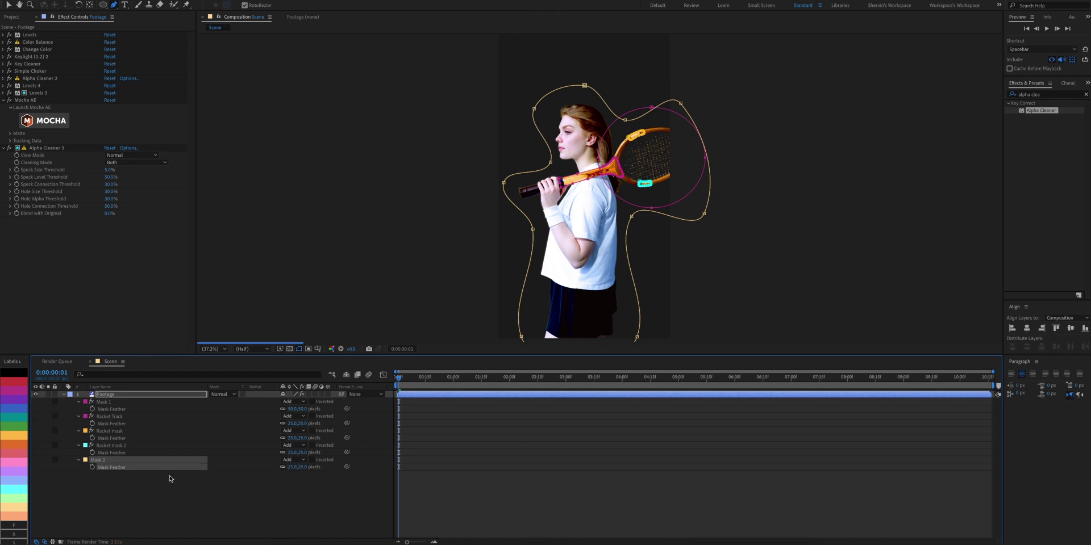
key(u)
key(u)
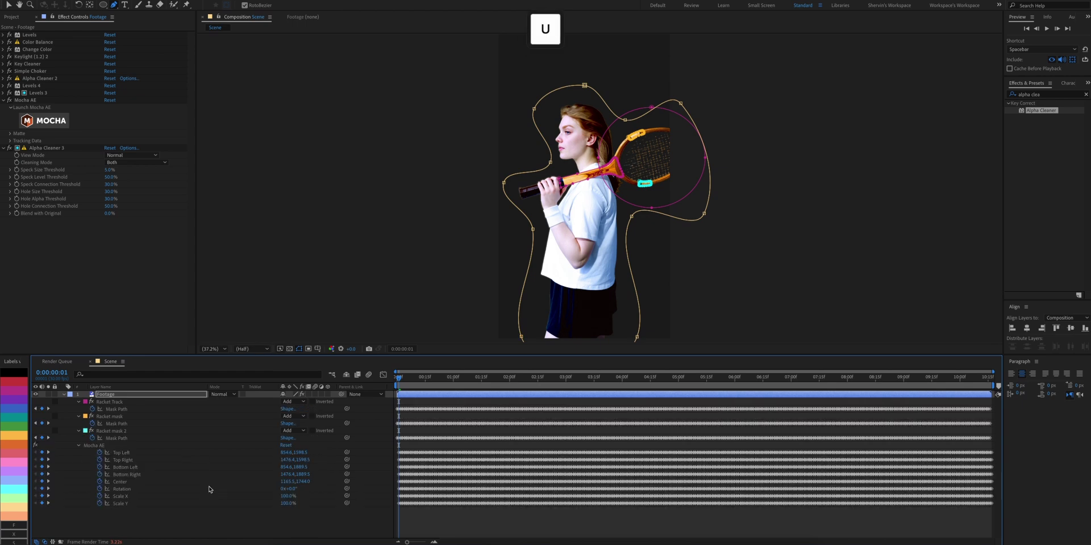
key(u)
key(u)
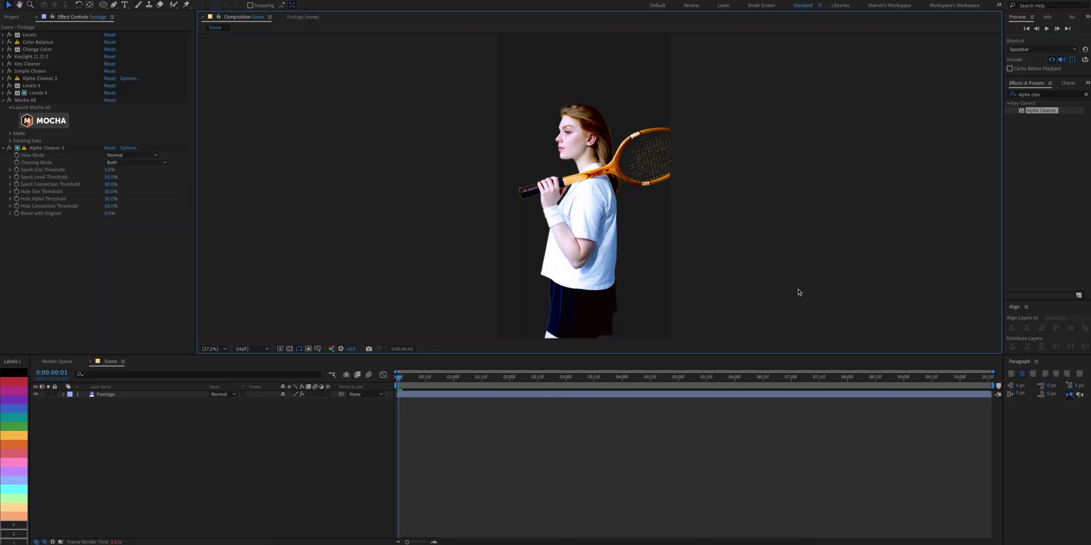
- Duplicate the Footage layer and remove all effects from the lower copy
click(107, 397)
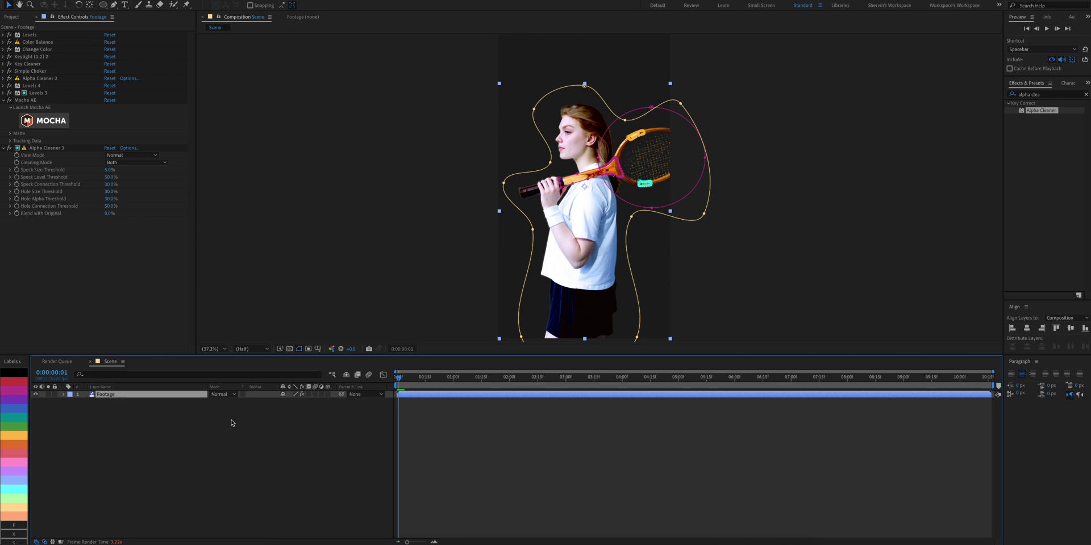
key(ctrl+d)
click(105, 403)
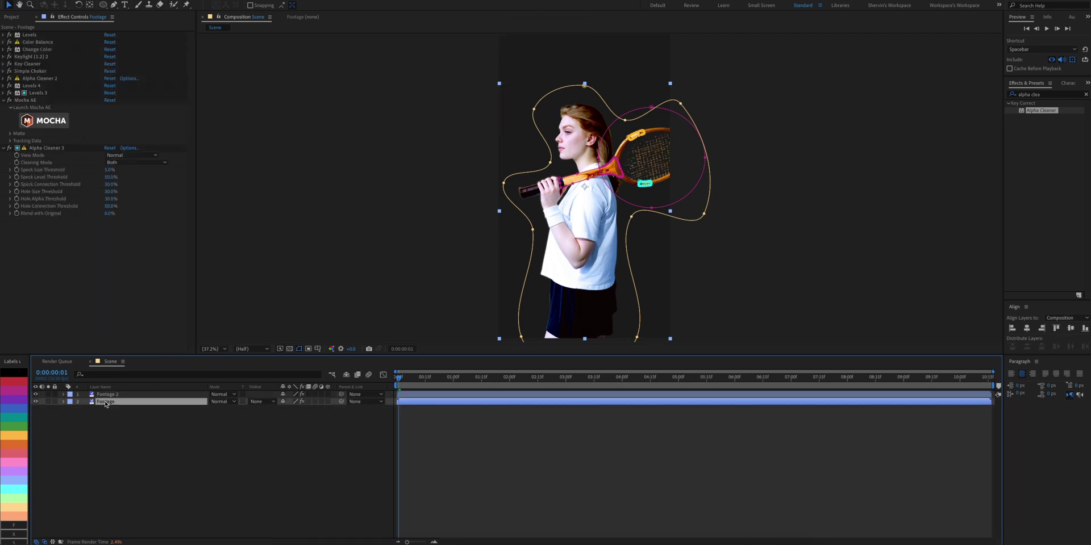
key(BackSpace)
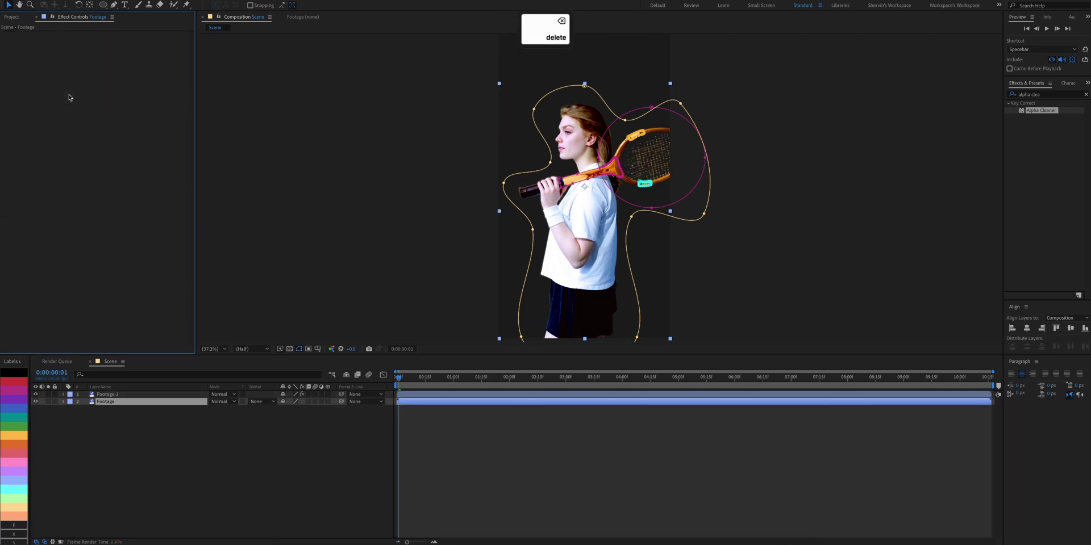
- Delete every mask from the lower Footage layer and set its track matte to Alpha Matte "Footage 2"
key(m)
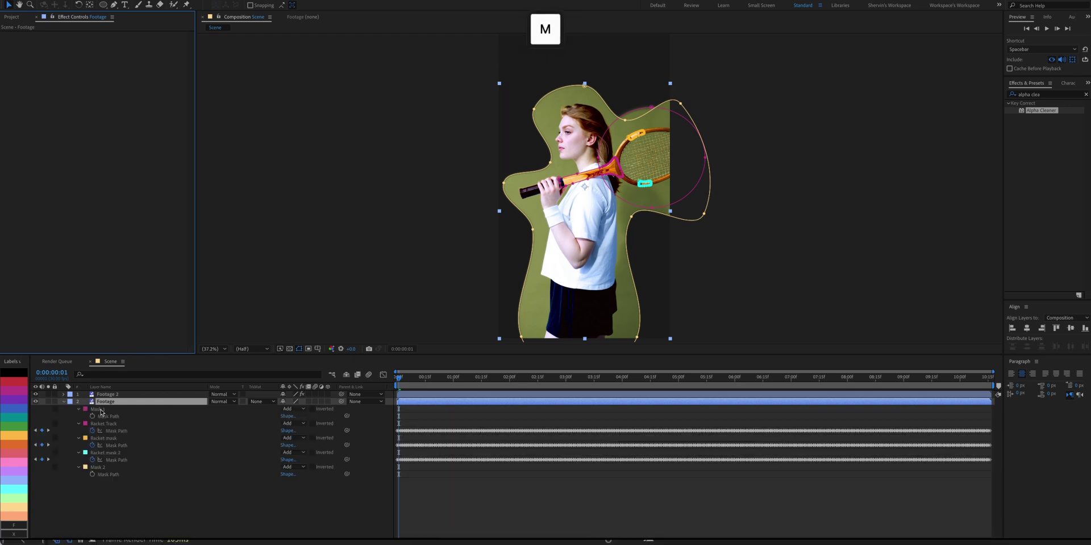
shift+click(149, 435)
key(BackSpace)
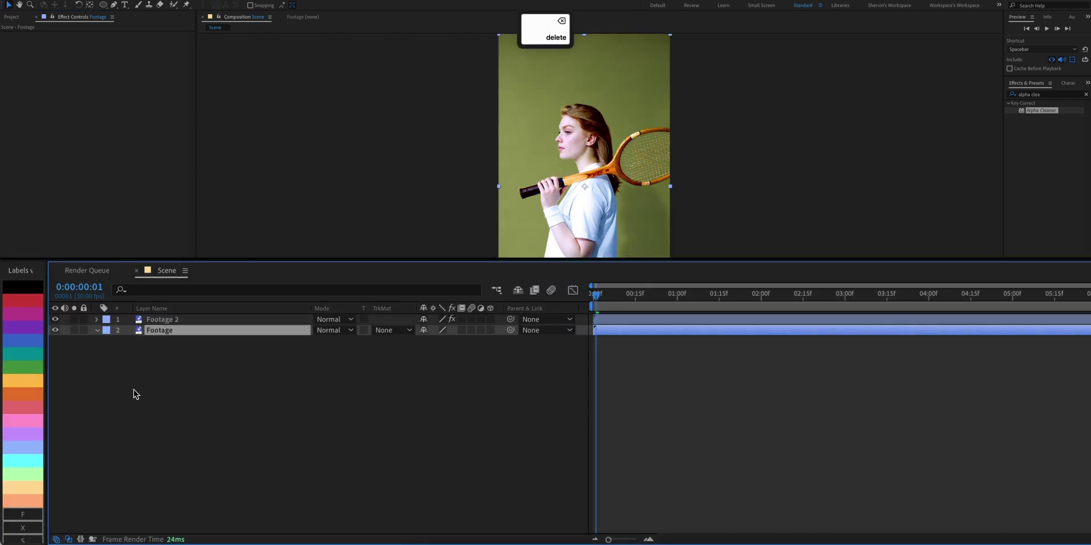
click(396, 333)
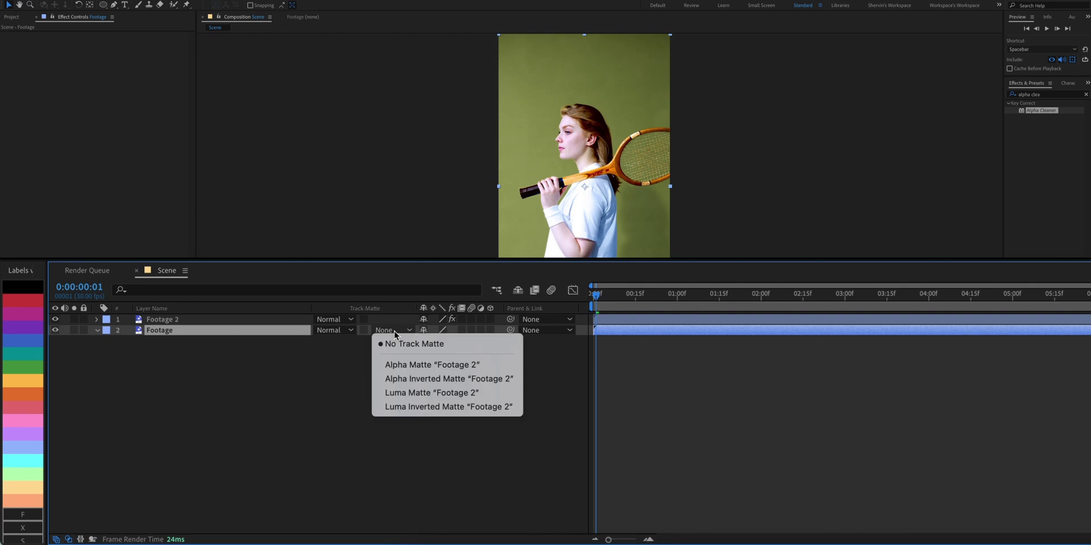
click(487, 367)
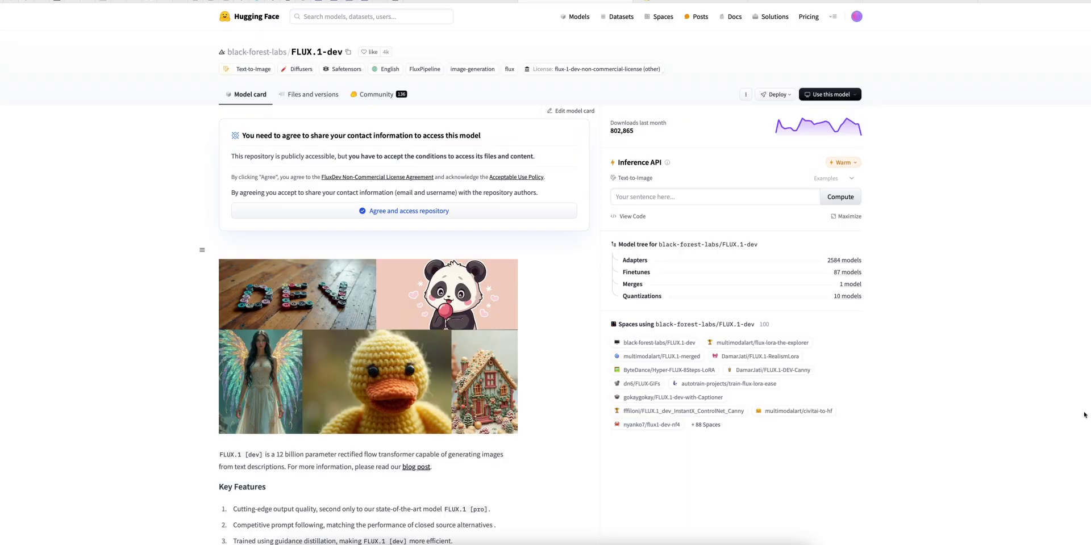
- Switch to the FLUX.1-dev page on Hugging Face and generate an image from a landscape prompt
scroll(1008, 410, down, 5)
click(657, 203)
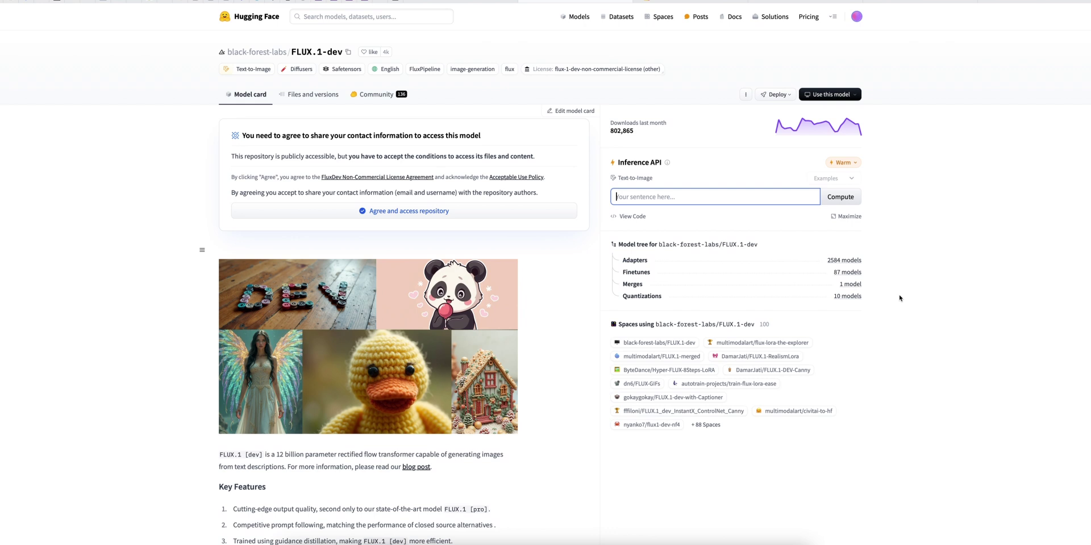
text(landscape)
click(836, 202)
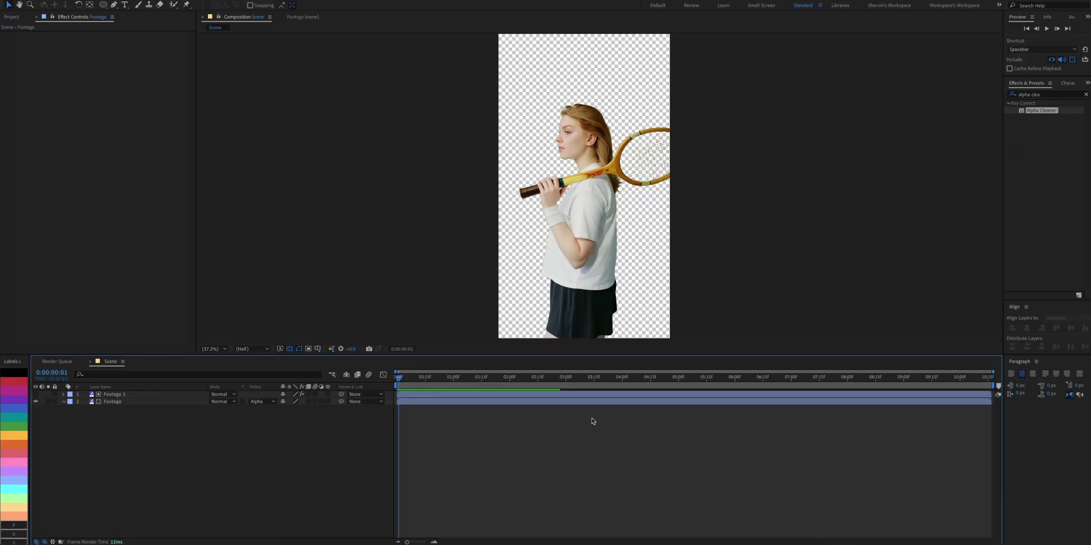
- Return to After Effects and set the Scene composition's width to 3840 px
key(super+k)
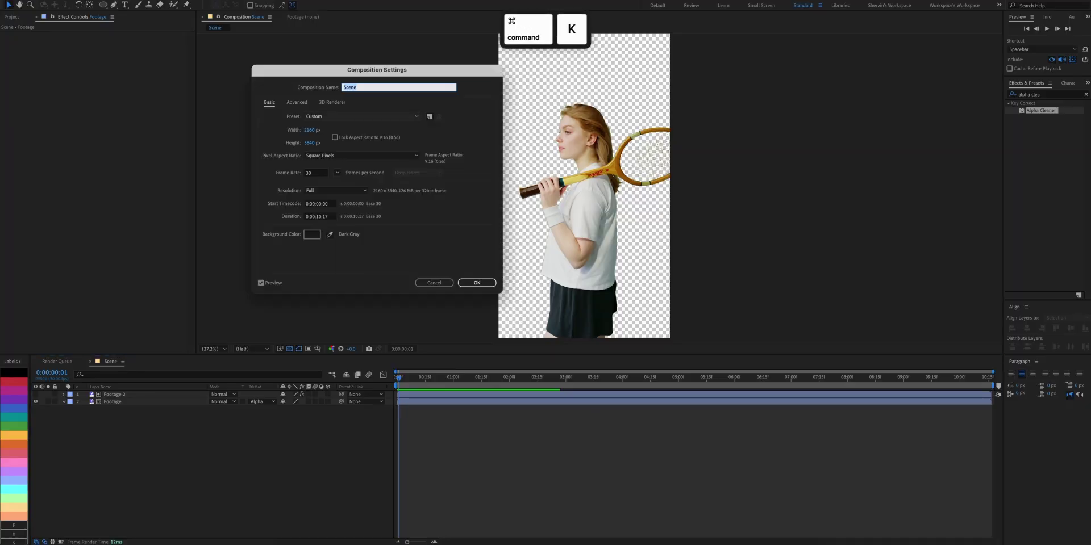
click(309, 132)
text(3840)
key(Return)
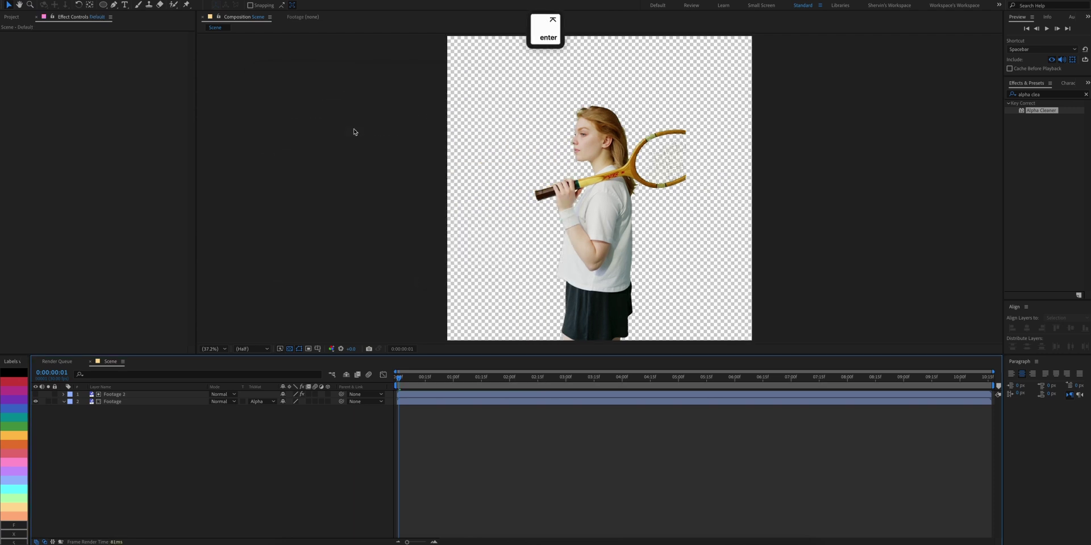
- Move both footage layers together to the right so the player's racket meets the composition's right edge
click(117, 395)
key(super+a)
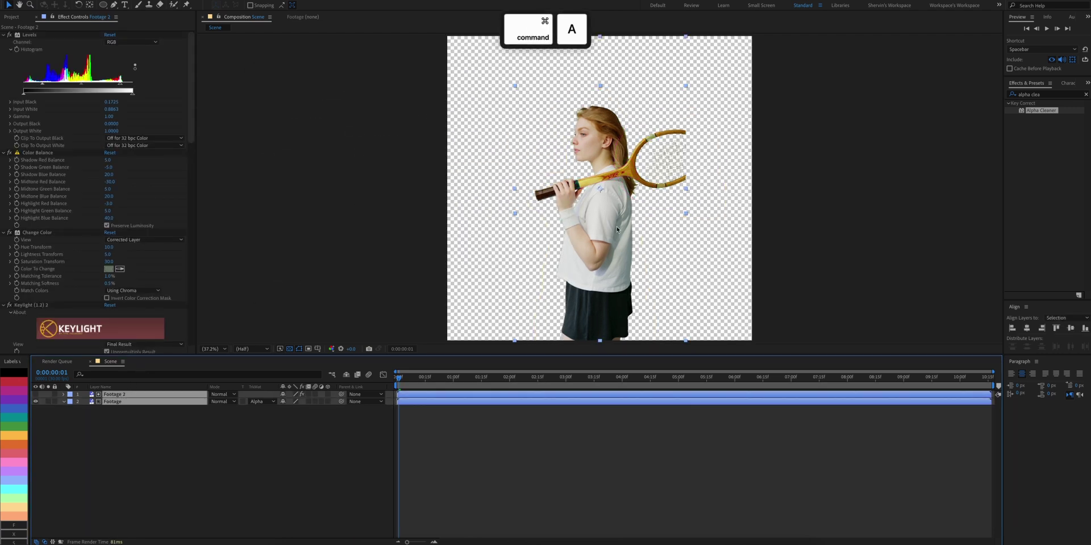
drag(617, 227, 688, 230)
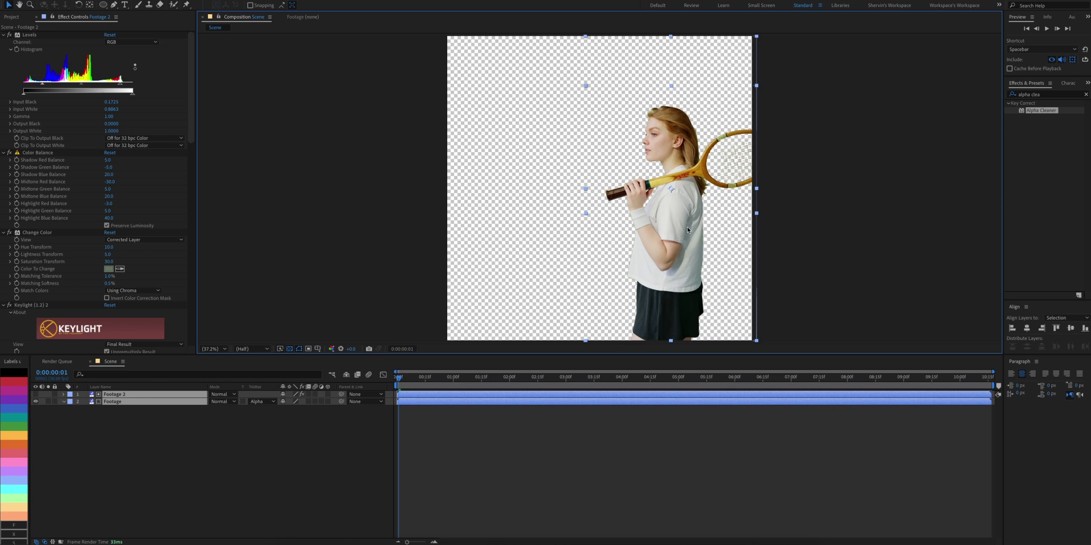
click(828, 256)
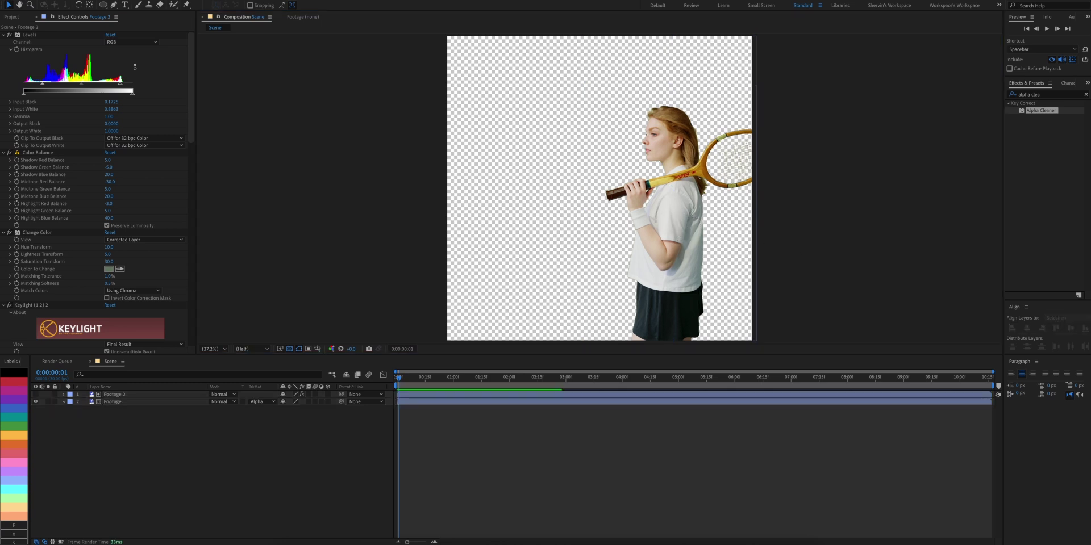
- Bring the landscape image into the composition beneath both footage layers and rename its layer background
drag(1090, 256, 284, 444)
drag(163, 400, 121, 414)
key(Return)
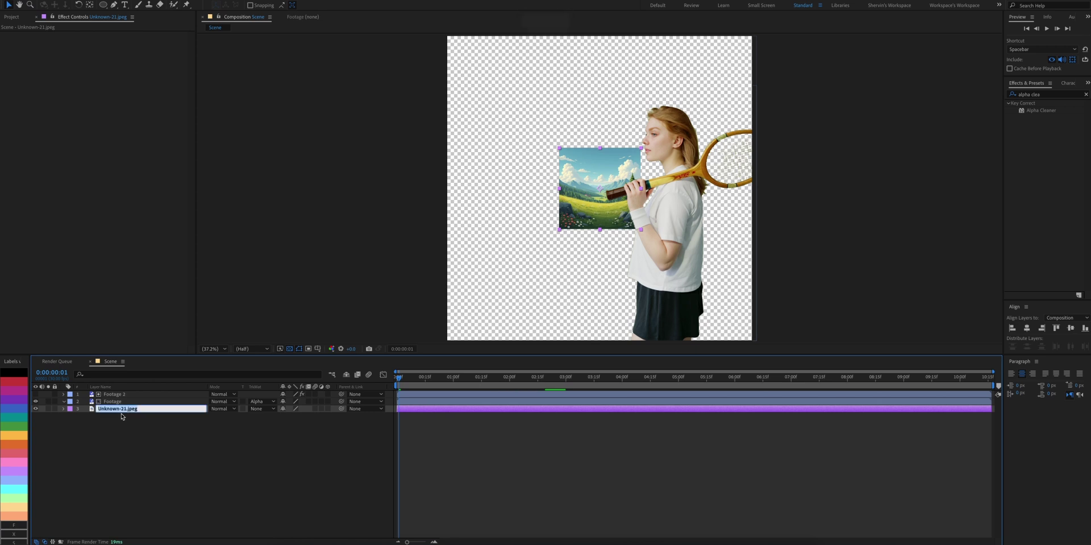
text(background)
key(Return)
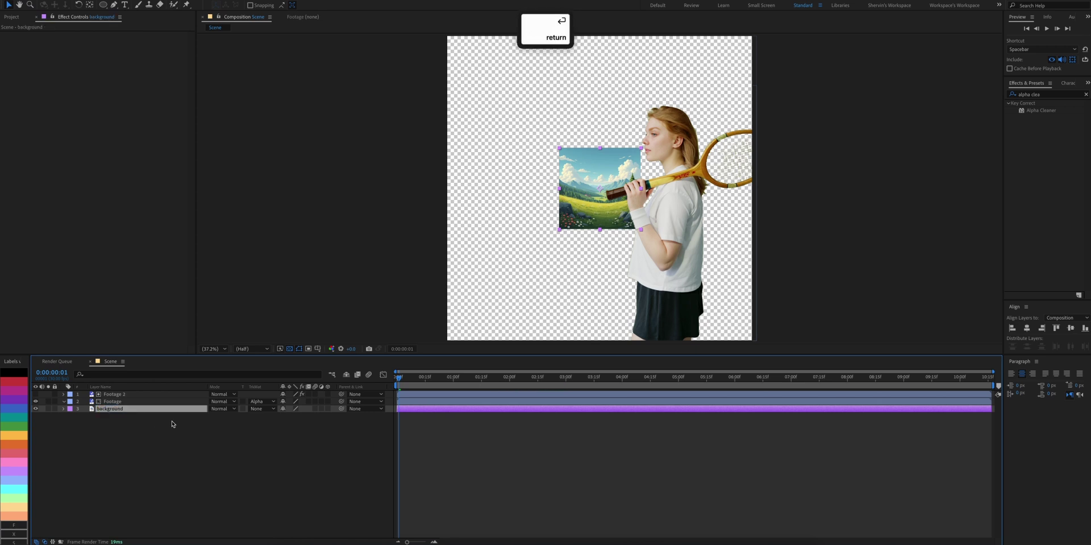
- Scale the background layer to about 402% so it fills the frame, and preview the composite
drag(293, 419, 429, 423)
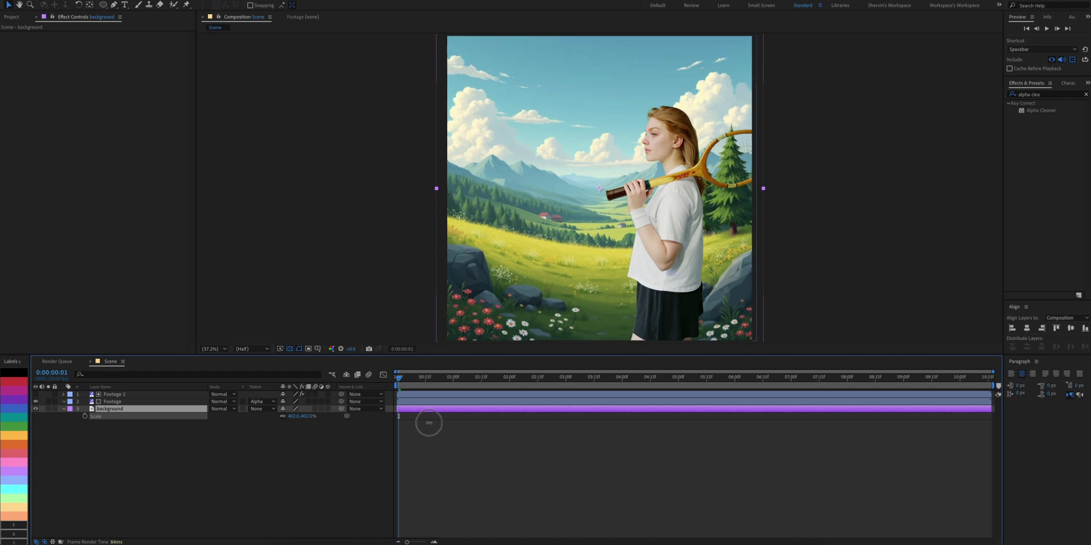
click(561, 483)
key(space)
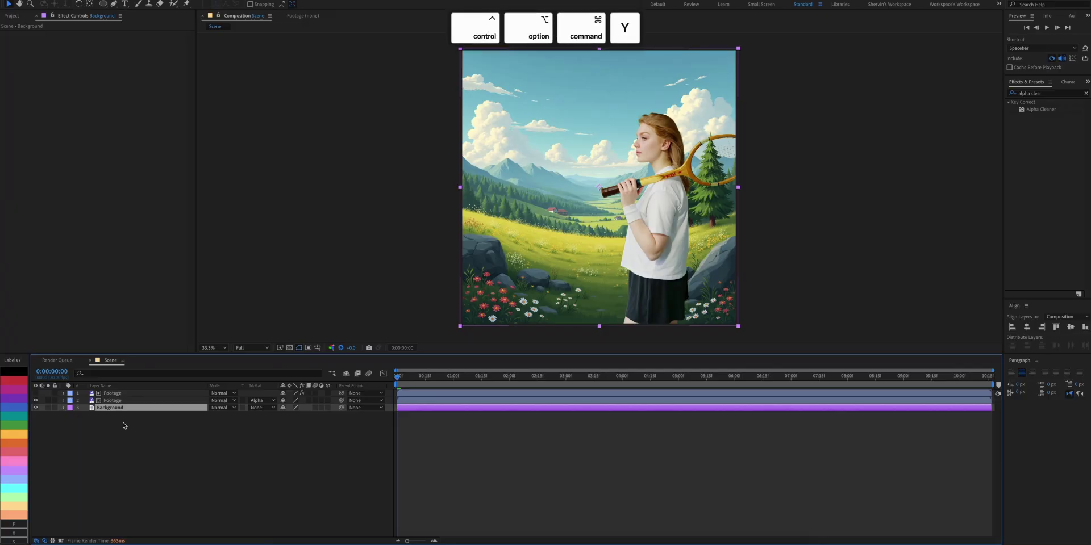
- Create a null object above the other layers and name it Camera
key(Delete)
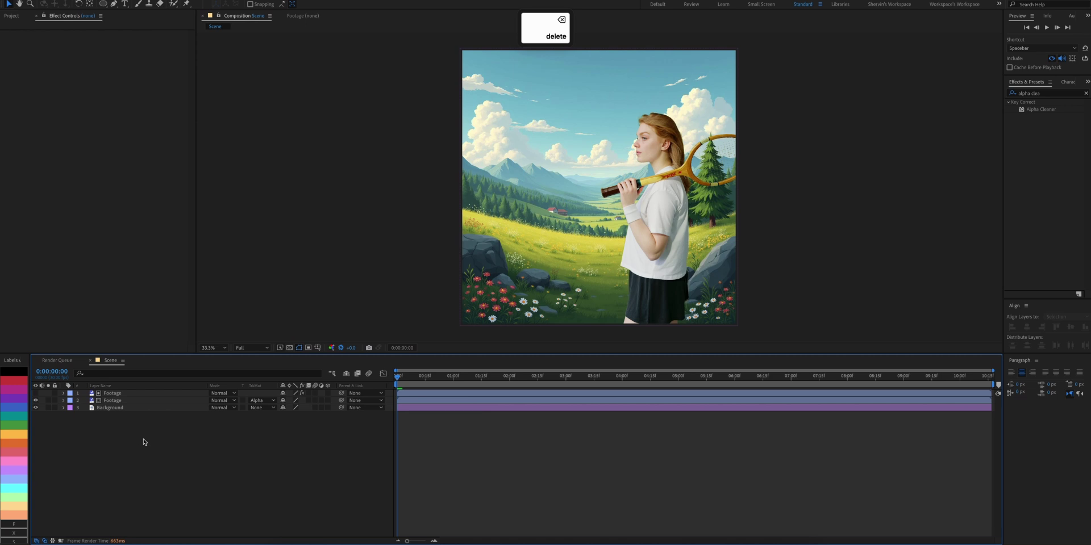
key(ctrl+alt+super+y)
key(Return)
text(Camera)
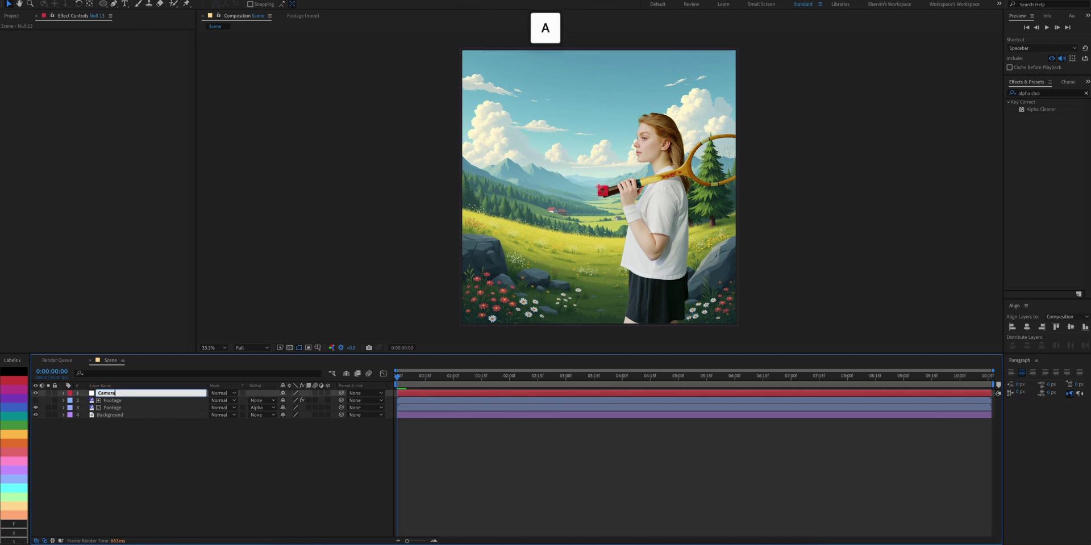
- Create track data in the upper Footage layer's Mocha AE effect from the Racket Track layer
click(111, 402)
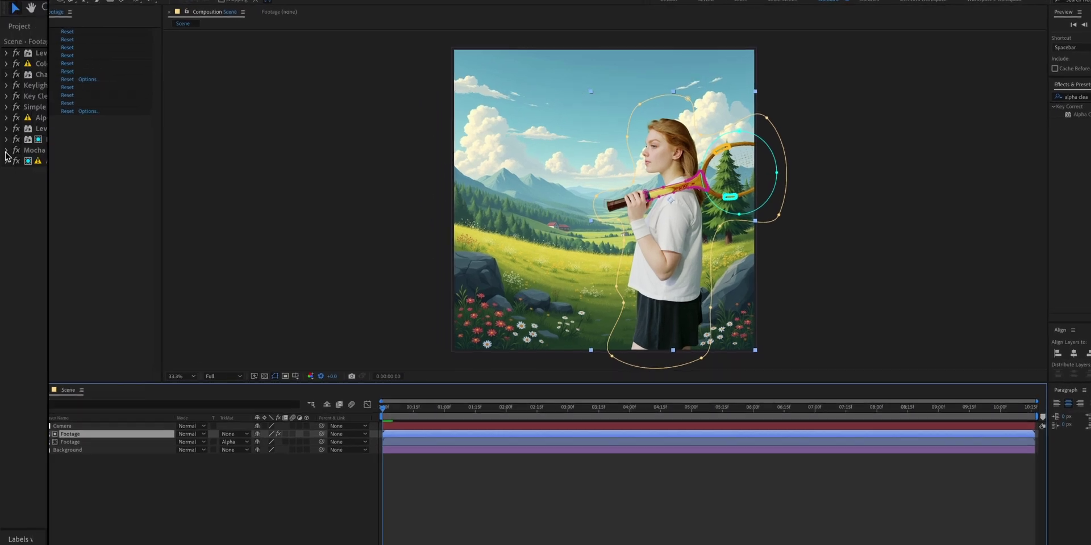
click(4, 99)
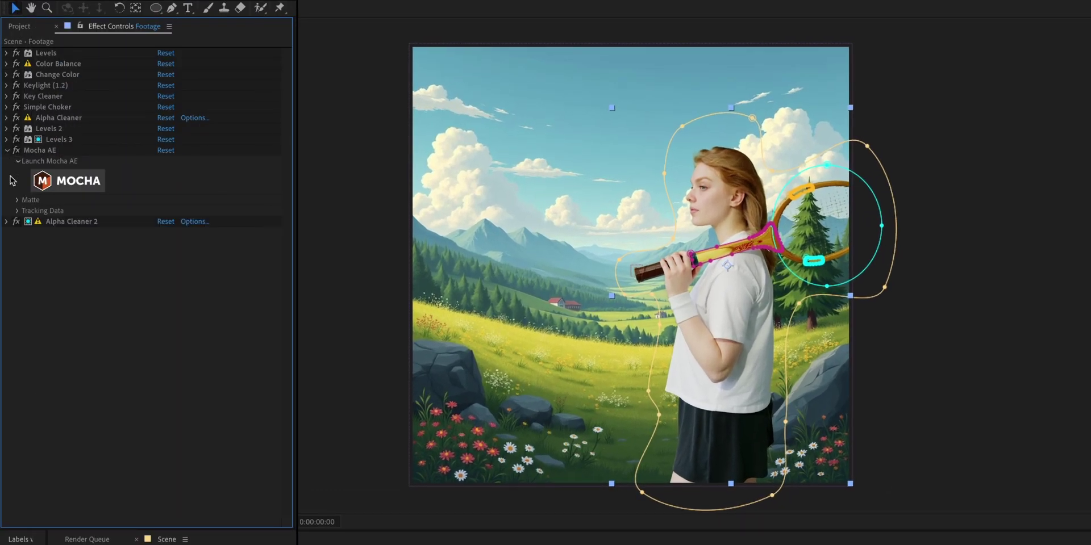
click(18, 211)
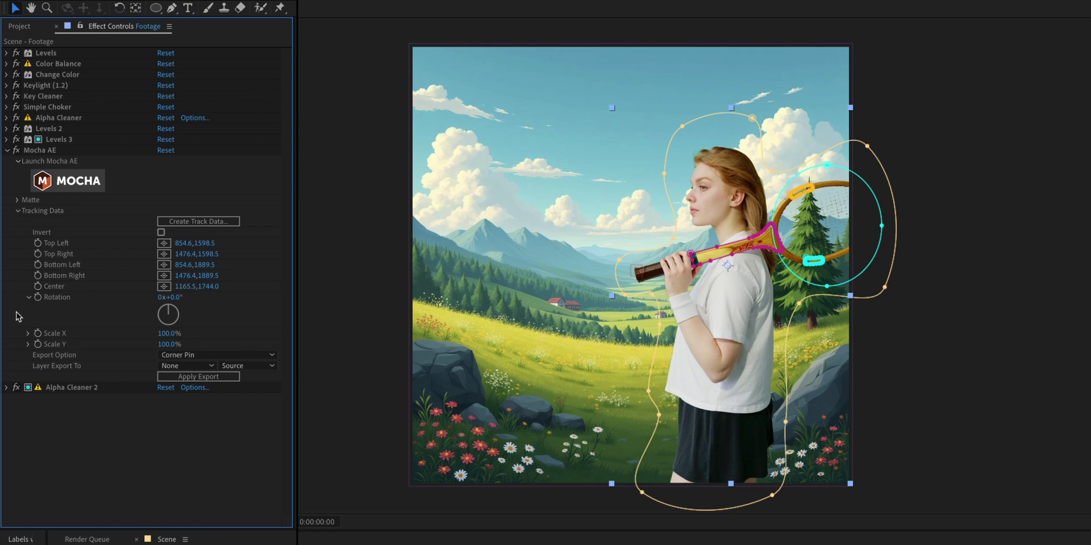
click(234, 223)
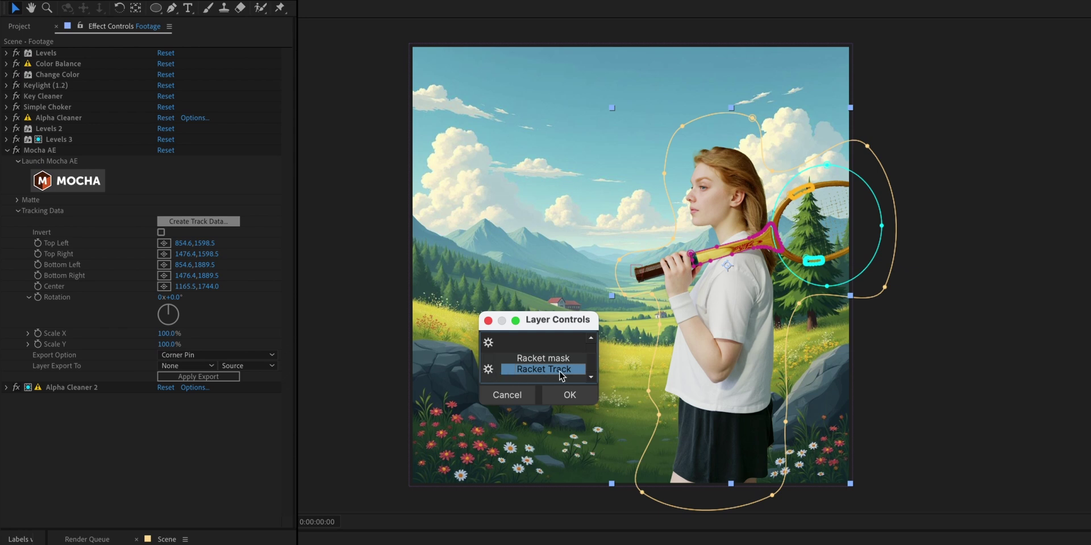
click(569, 395)
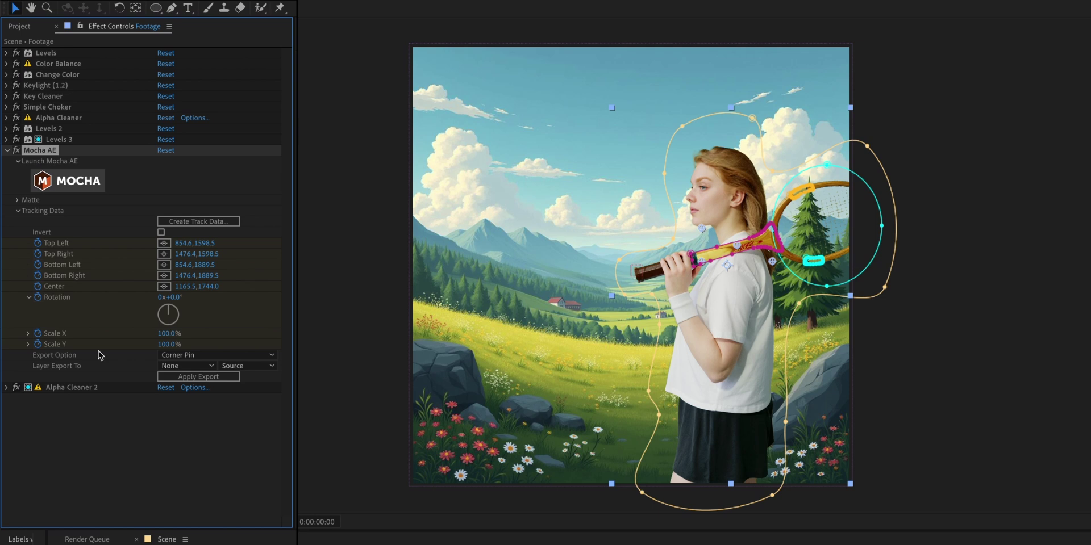
- Export the Mocha tracking data to the Camera null as position, scale and rotation keyframes
click(197, 358)
click(189, 396)
click(170, 367)
click(226, 402)
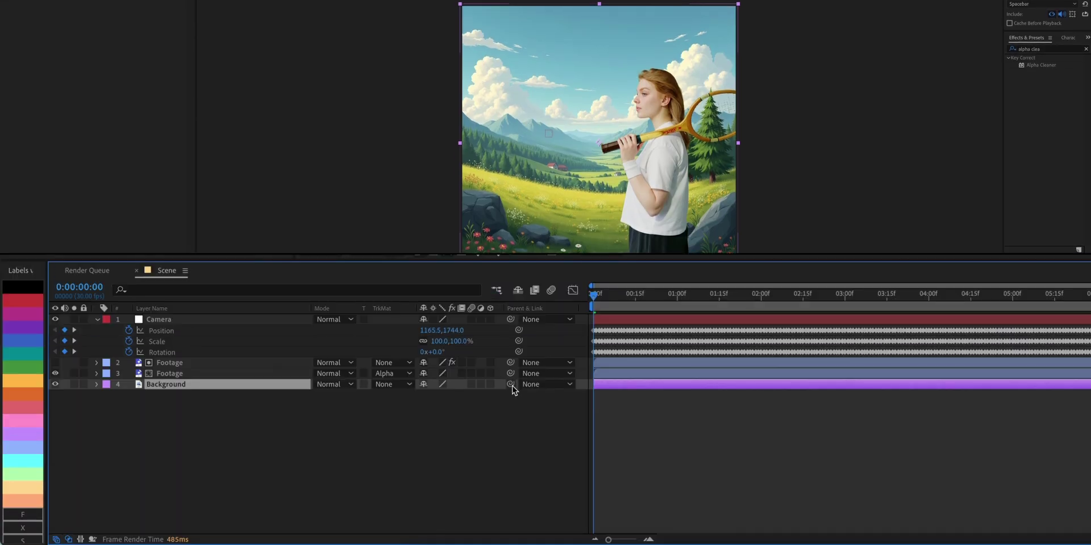
- Parent the Background layer to the Camera null and preview the tracked motion
drag(511, 385, 191, 321)
key(space)
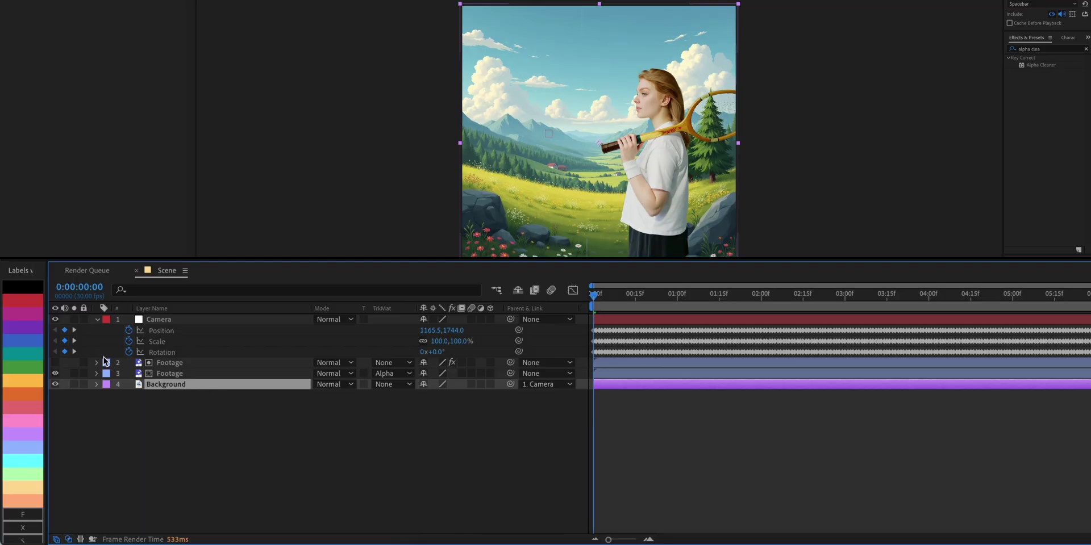
- Remove the Camera null's Scale and Rotation keyframes, keeping its Position animation, and preview the composite
click(129, 341)
click(129, 353)
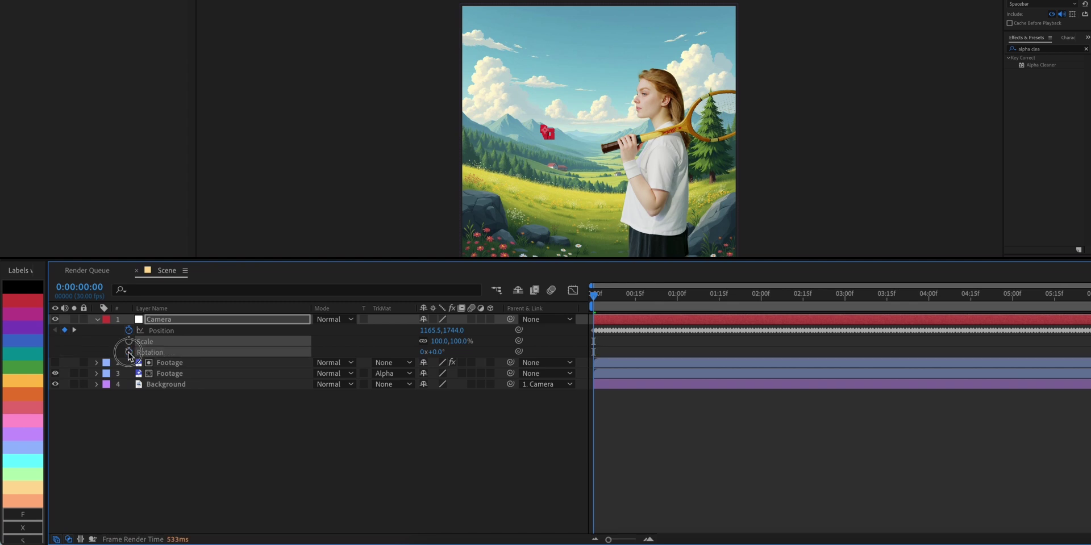
key(space)
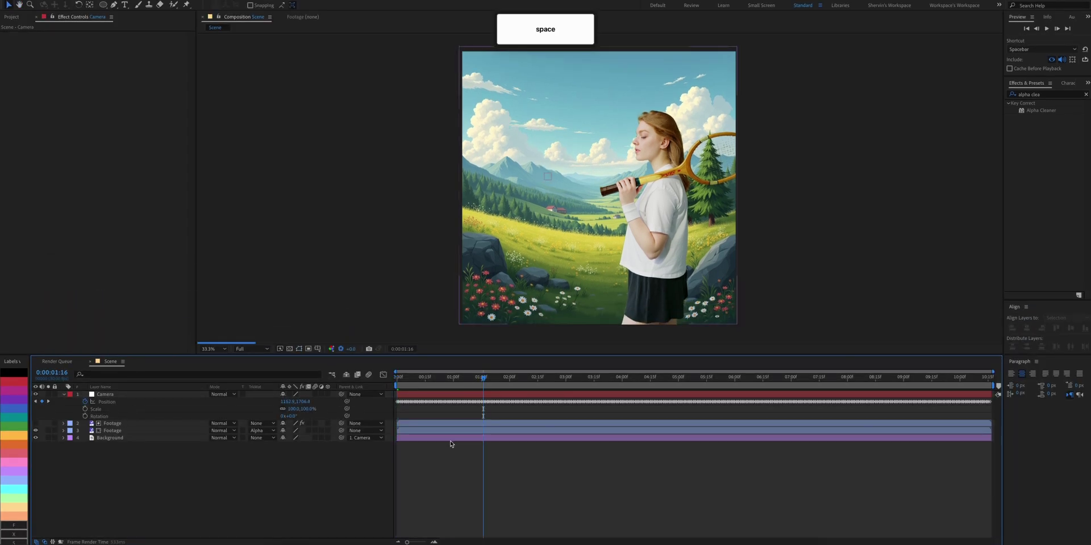
- Enlarge the Background layer slightly so its edges extend beyond the composition frame
click(450, 440)
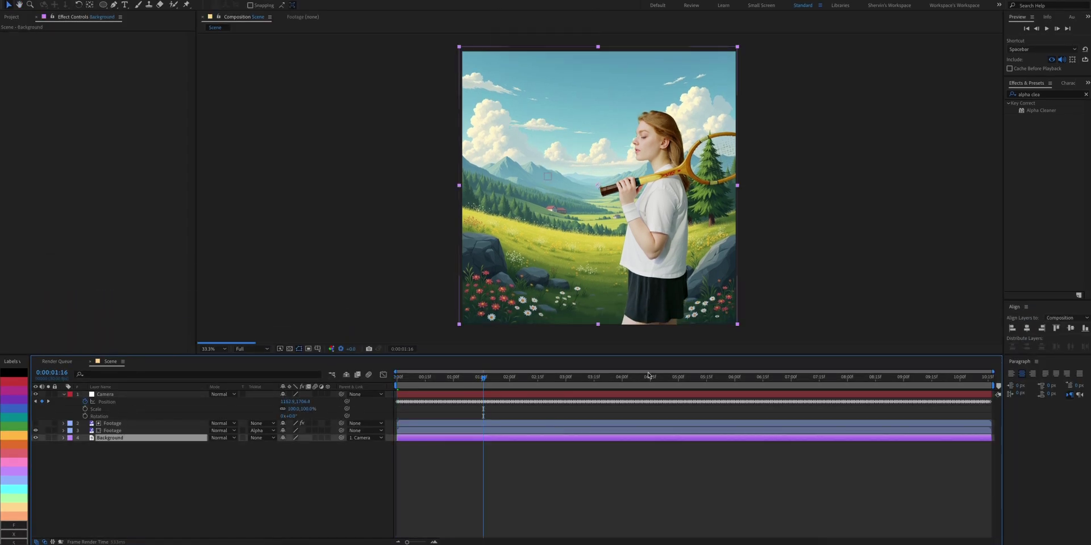
drag(737, 327, 740, 329)
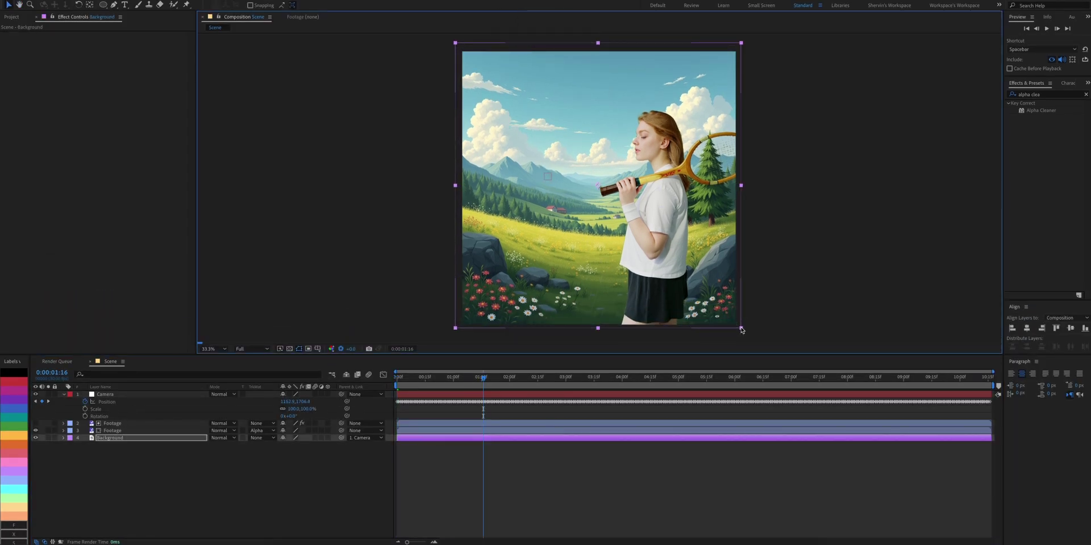